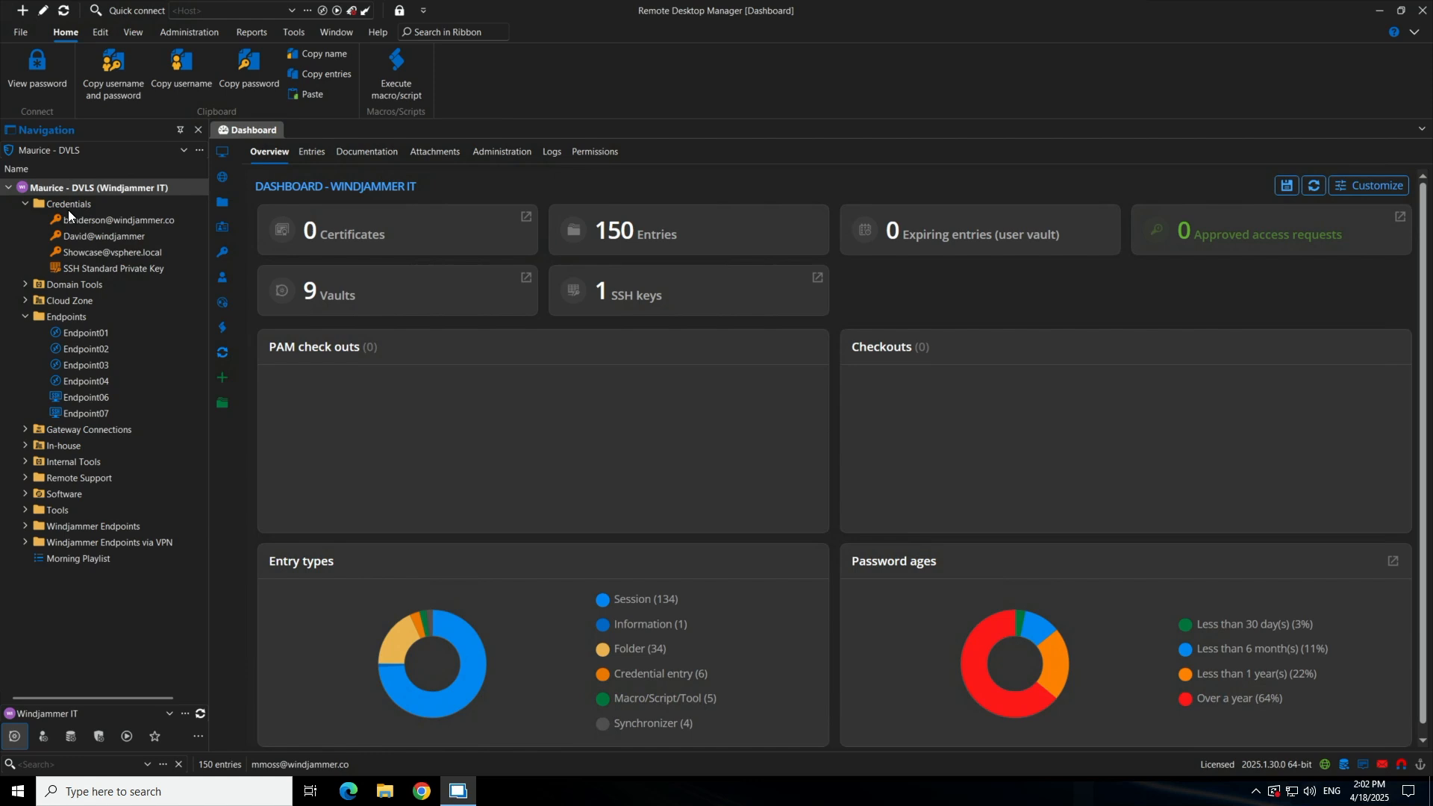
Step: Save the Credentials and Endpoints folders together as a template group named "Windjammer IT Credentials & Endpoints"
{"action": "left_click", "coordinate": [78, 205]}
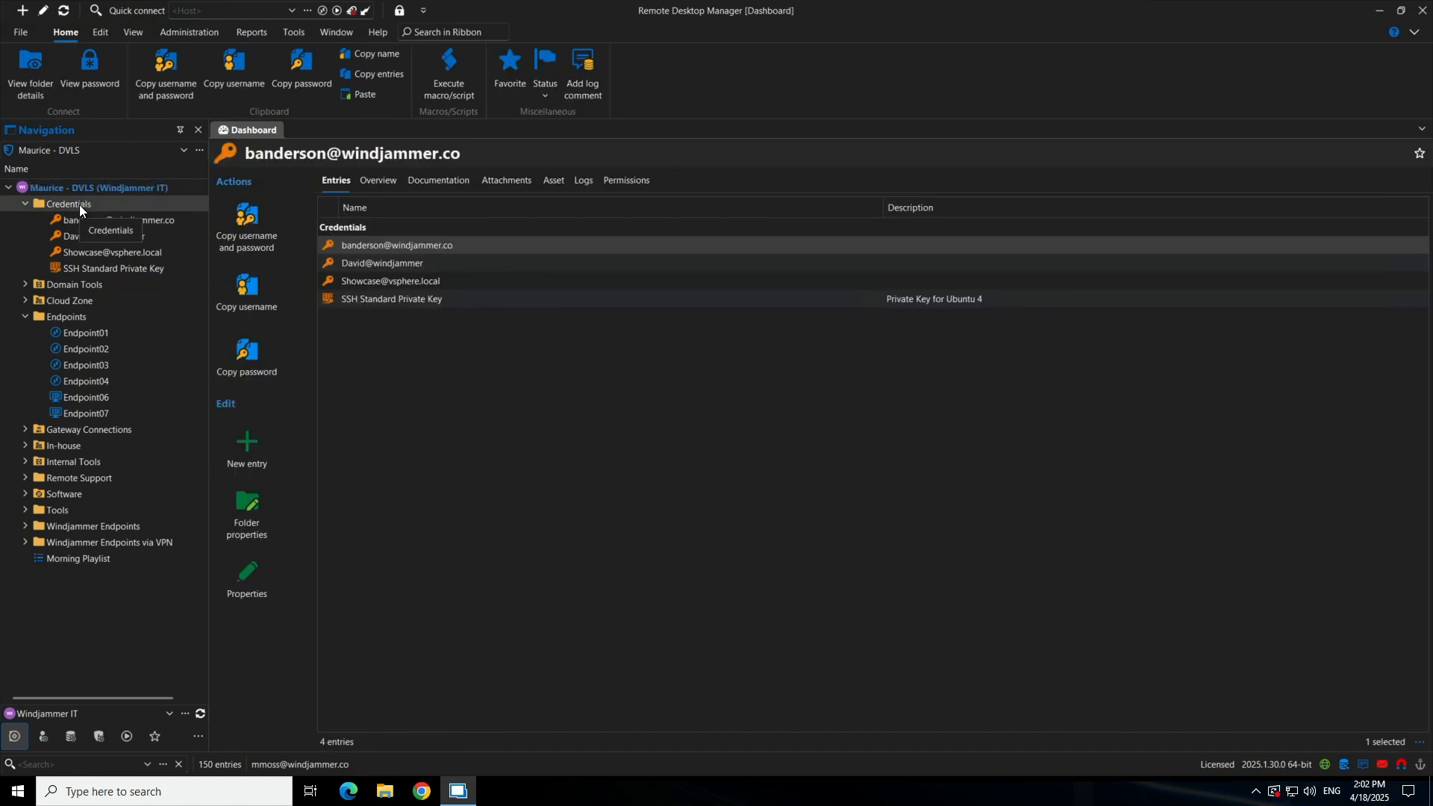
{"action": "left_click", "coordinate": [71, 316], "text": "ctrl"}
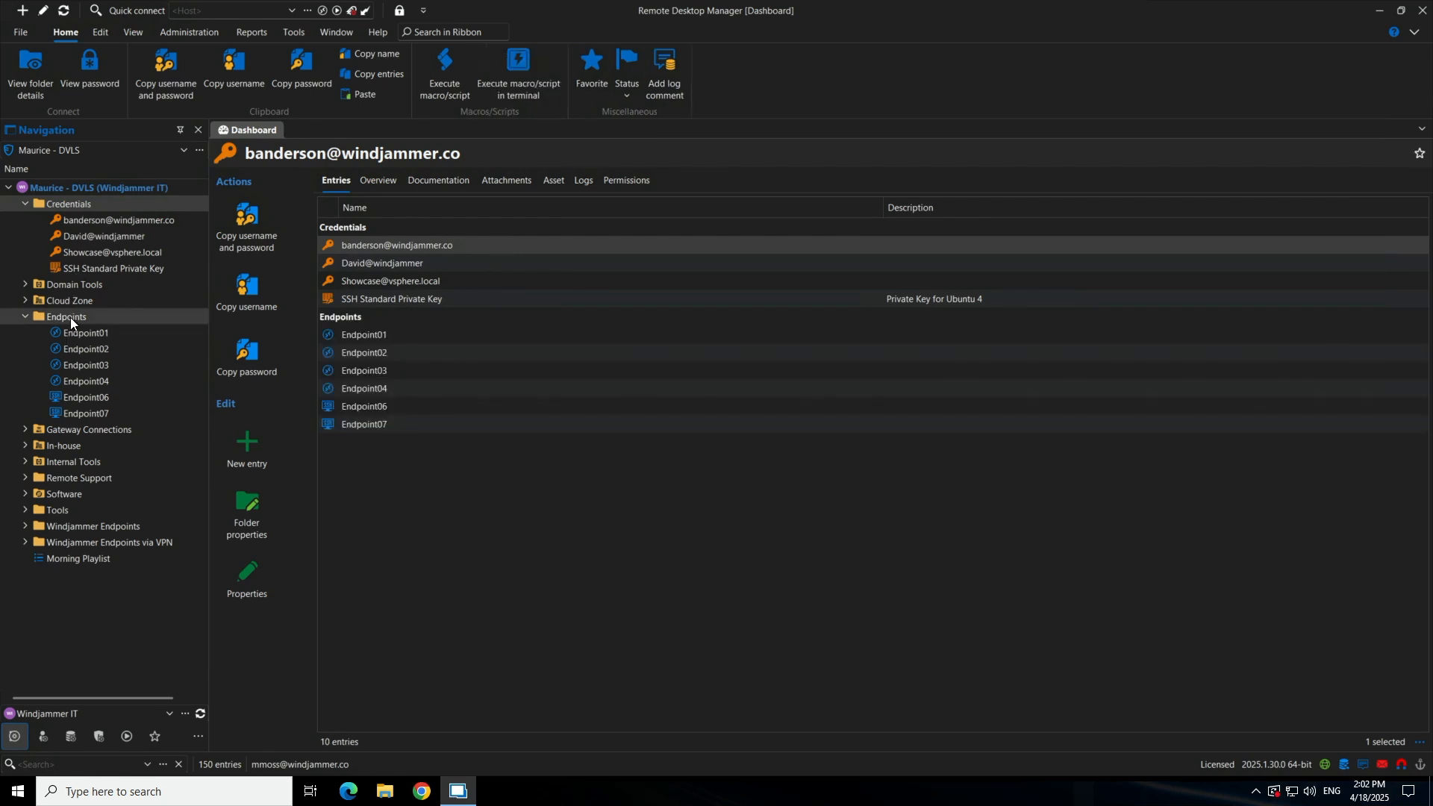
{"action": "right_click", "coordinate": [78, 208]}
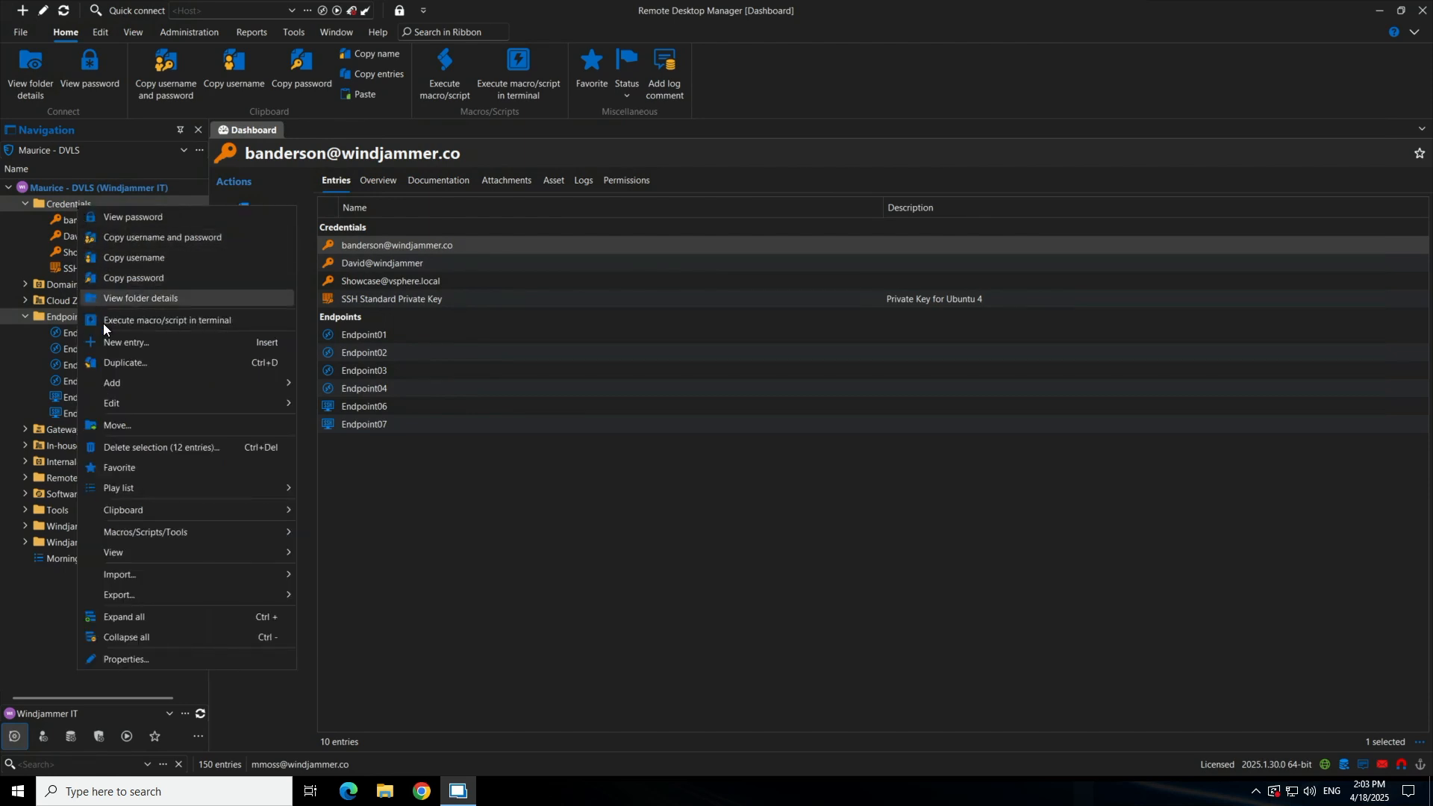
{"action": "mouse_move", "coordinate": [120, 385]}
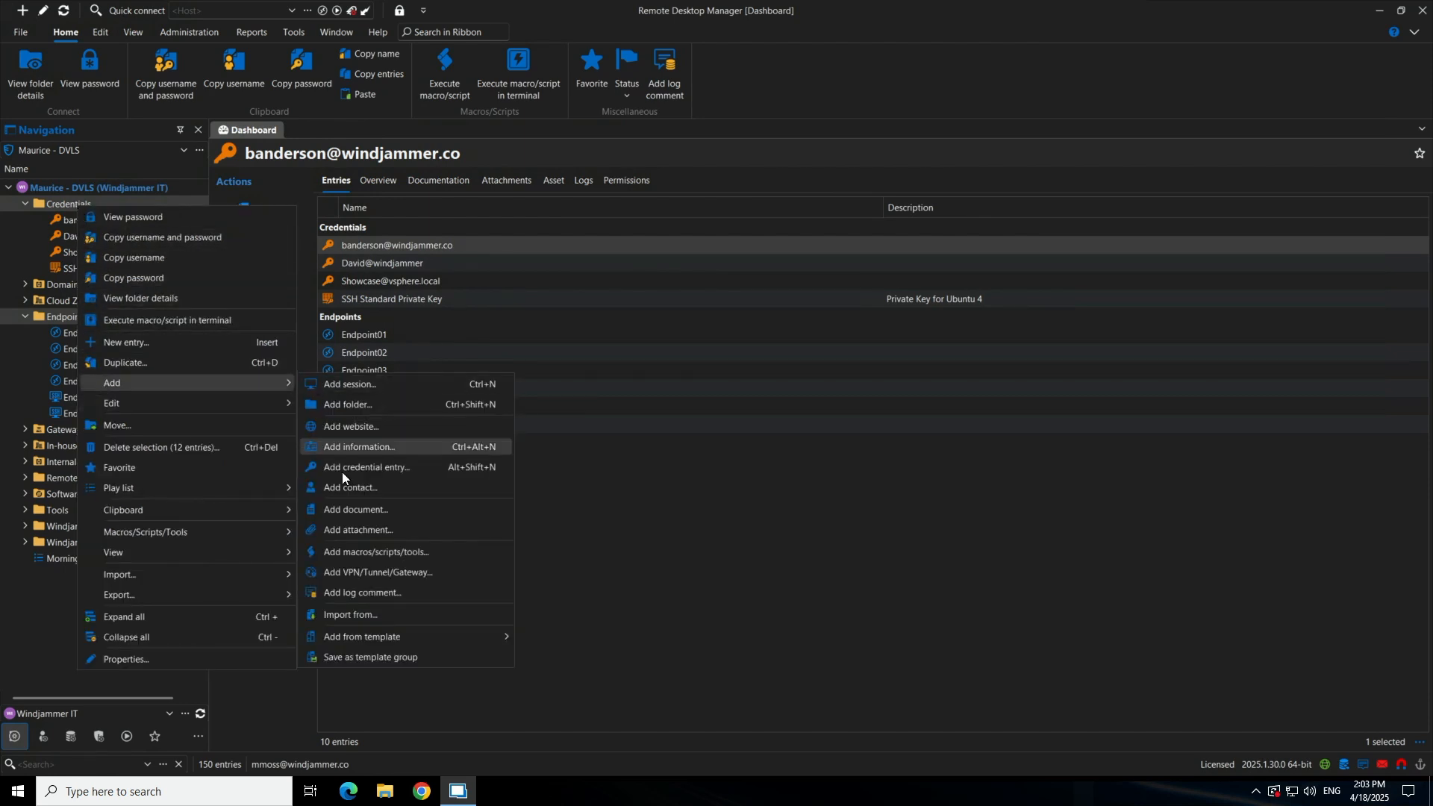
{"action": "left_click", "coordinate": [374, 659]}
{"action": "key", "text": "ctrl+v"}
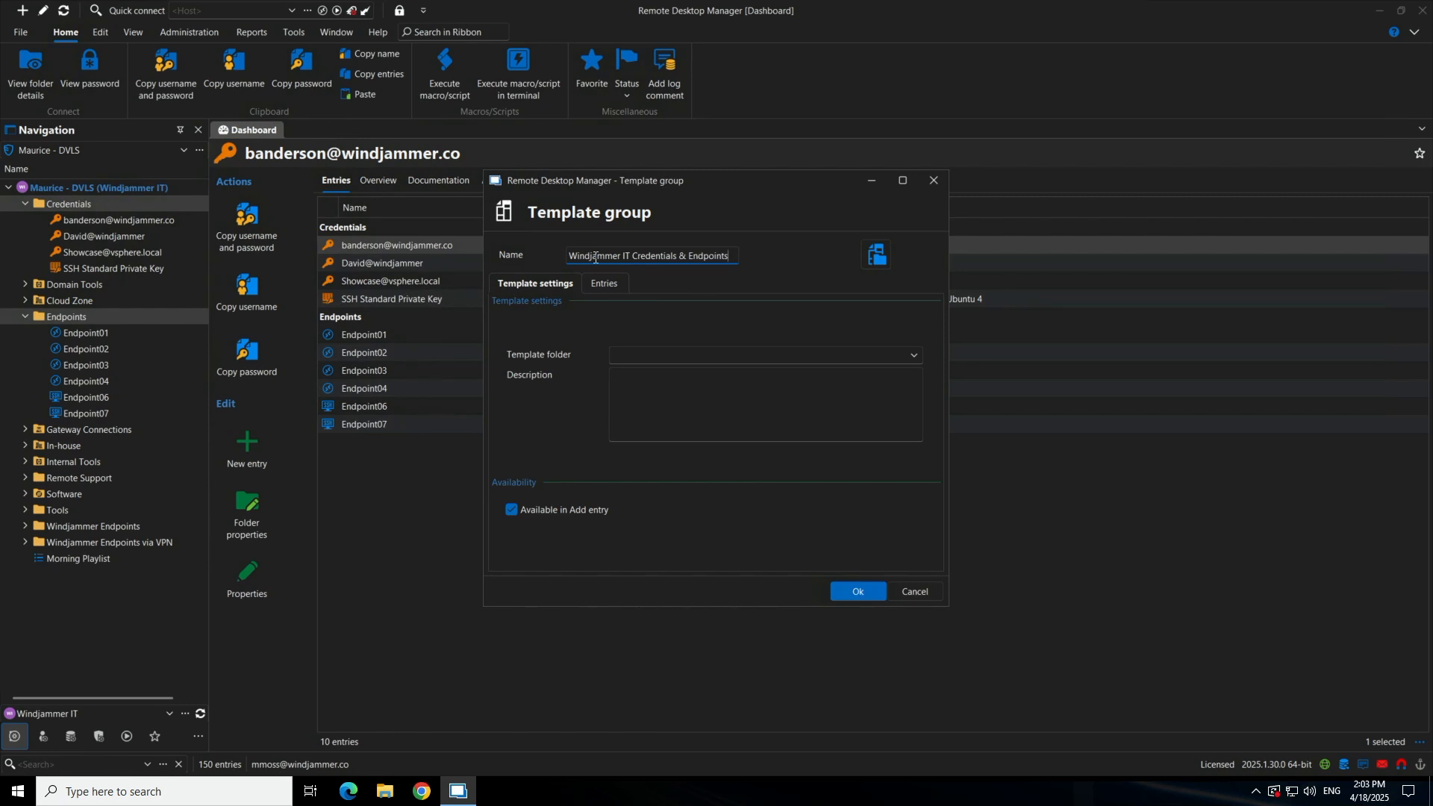
Step: Set the template group's description to "Includes all of the Credentials & Endpoints from Windjammer IT vault."
{"action": "key", "text": "Tab"}
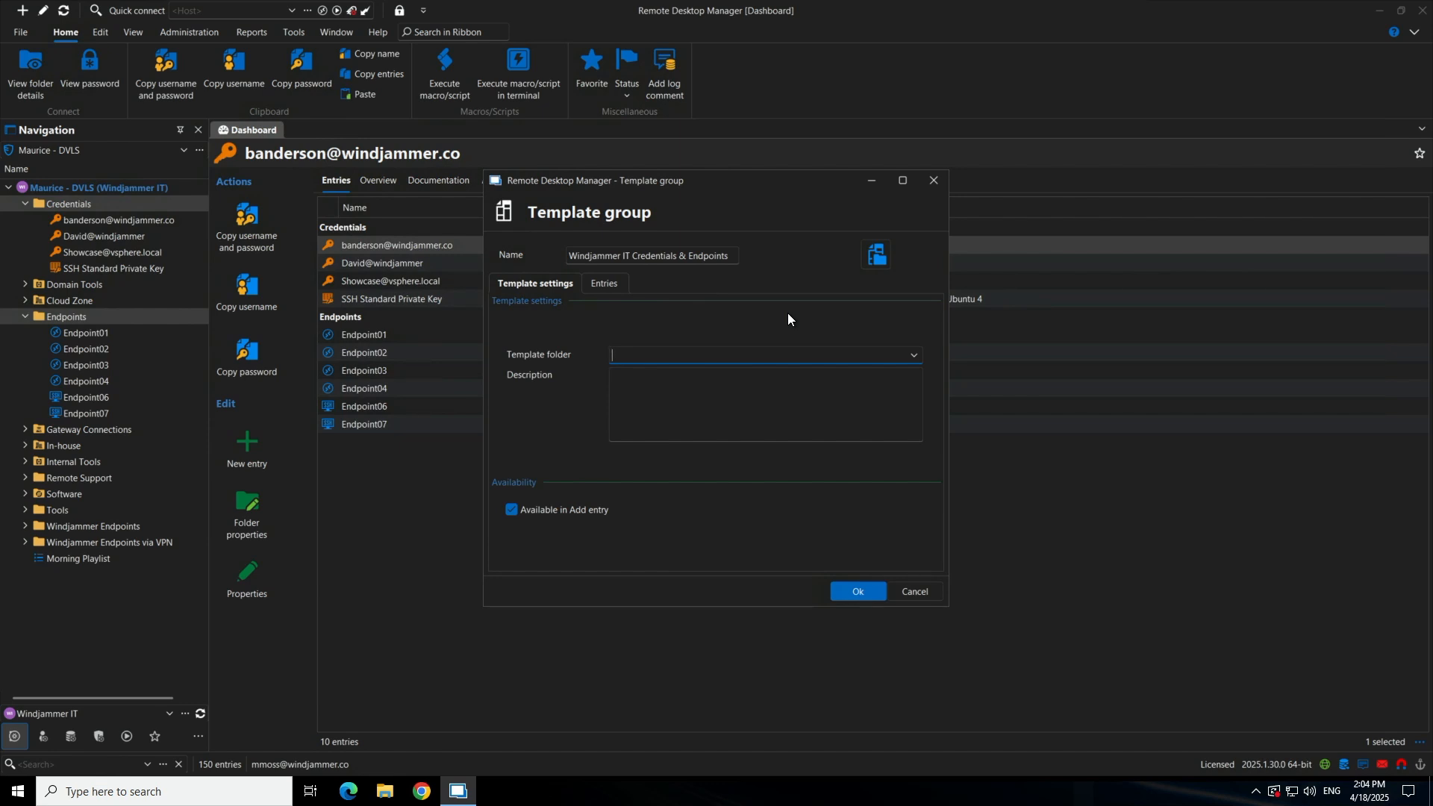
{"action": "left_click", "coordinate": [764, 383]}
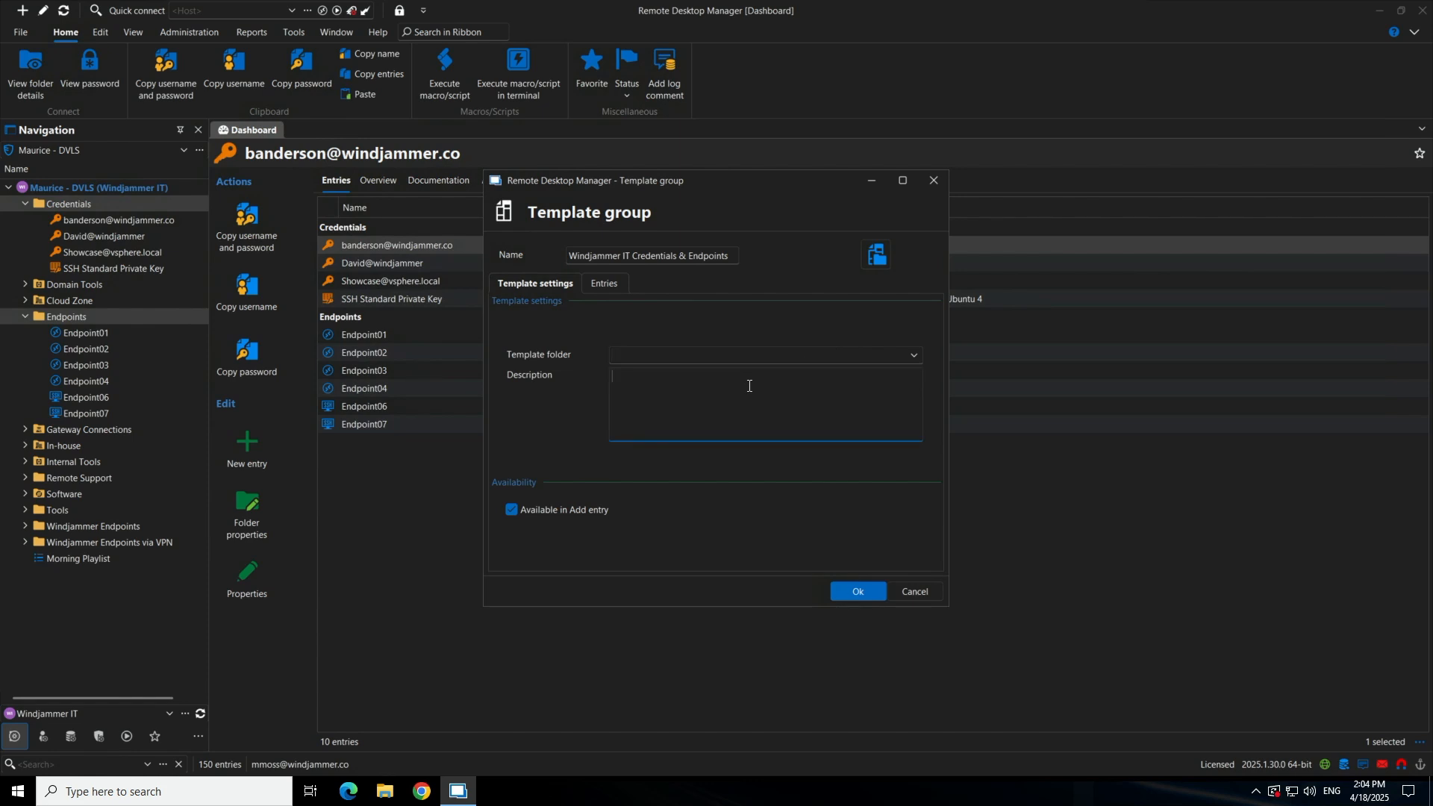
{"action": "key", "text": "ctrl+v"}
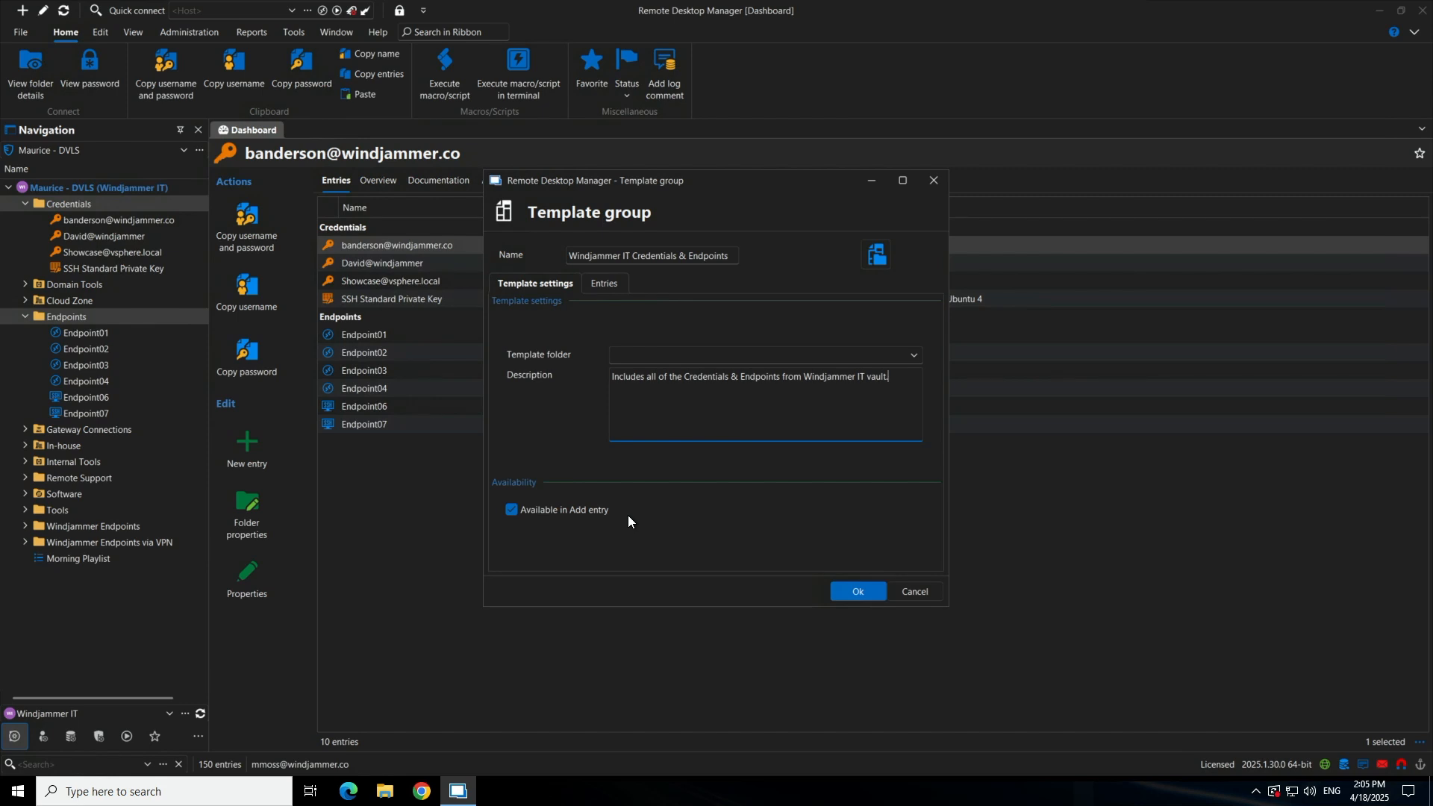
{"action": "left_click", "coordinate": [628, 517]}
Step: Remove Endpoint03 from the template group's entries
{"action": "left_click", "coordinate": [603, 287]}
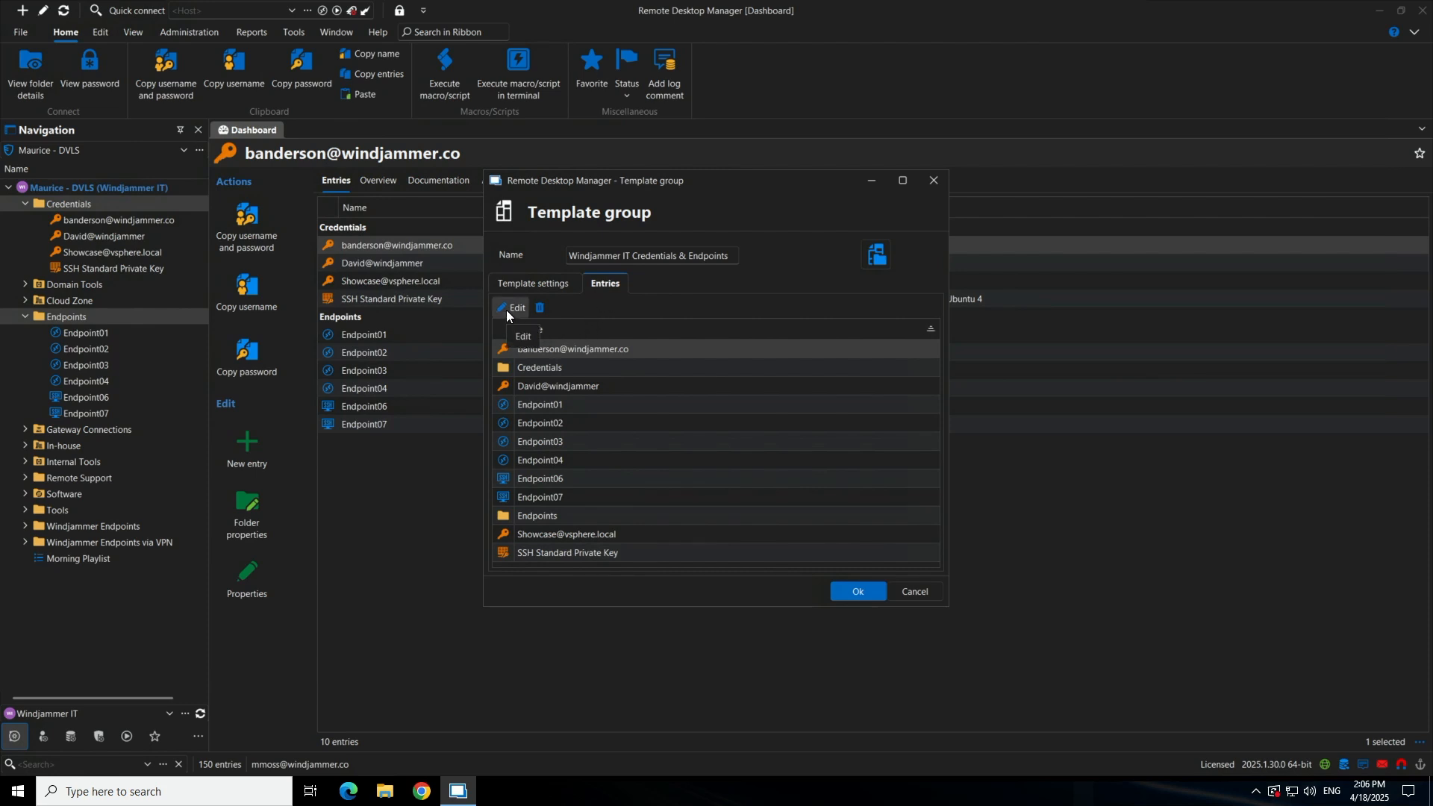
{"action": "left_click", "coordinate": [534, 404]}
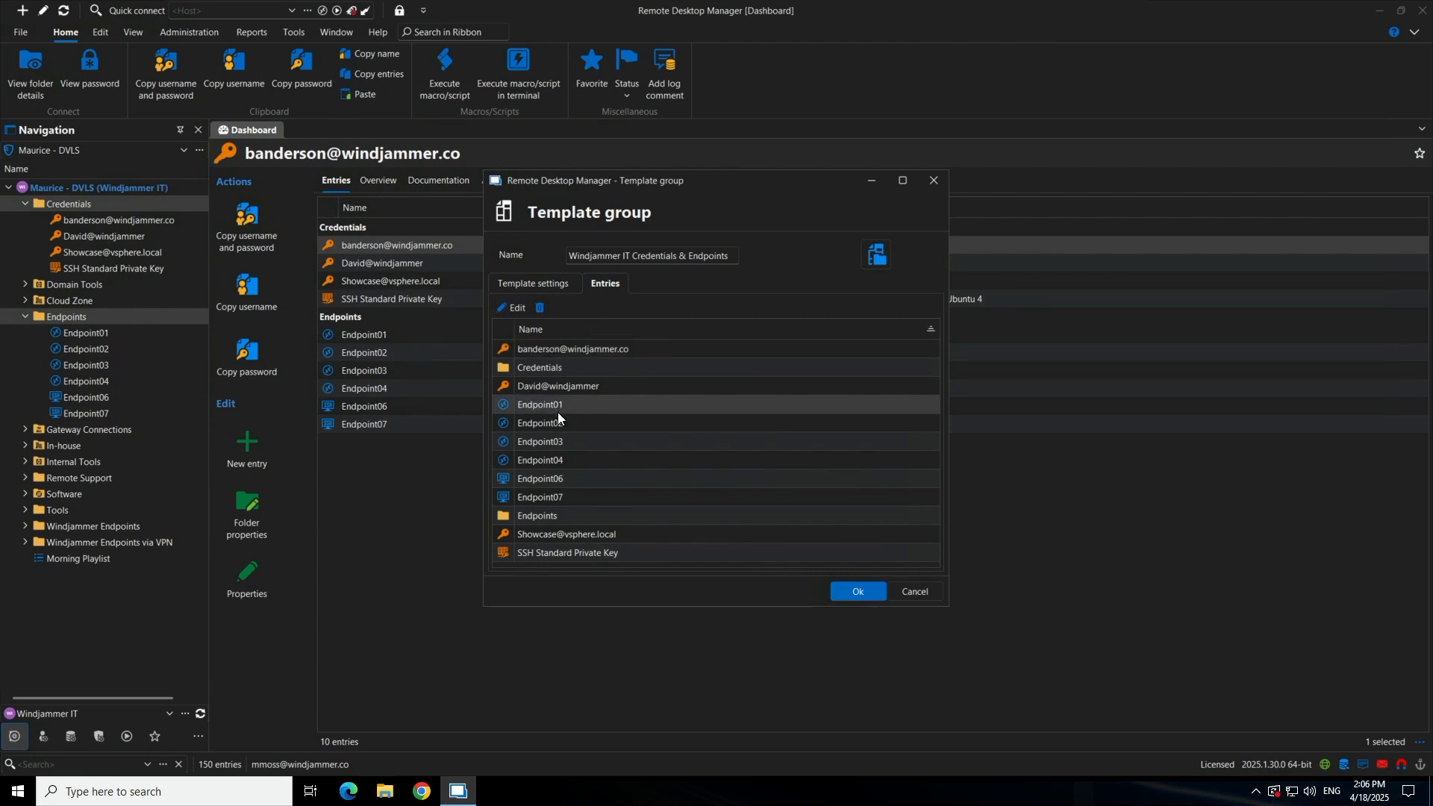
{"action": "left_click", "coordinate": [551, 458]}
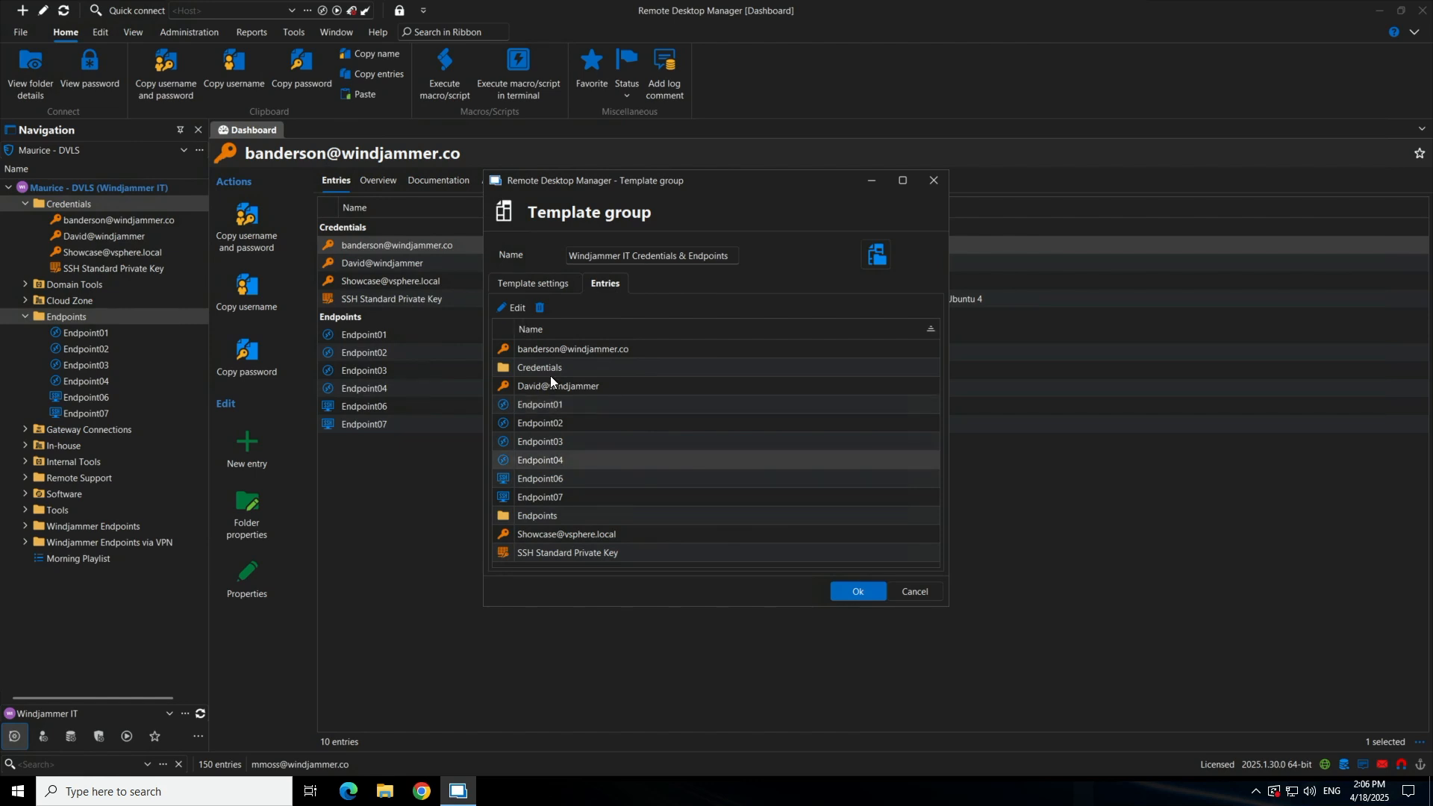
{"action": "left_click", "coordinate": [546, 445]}
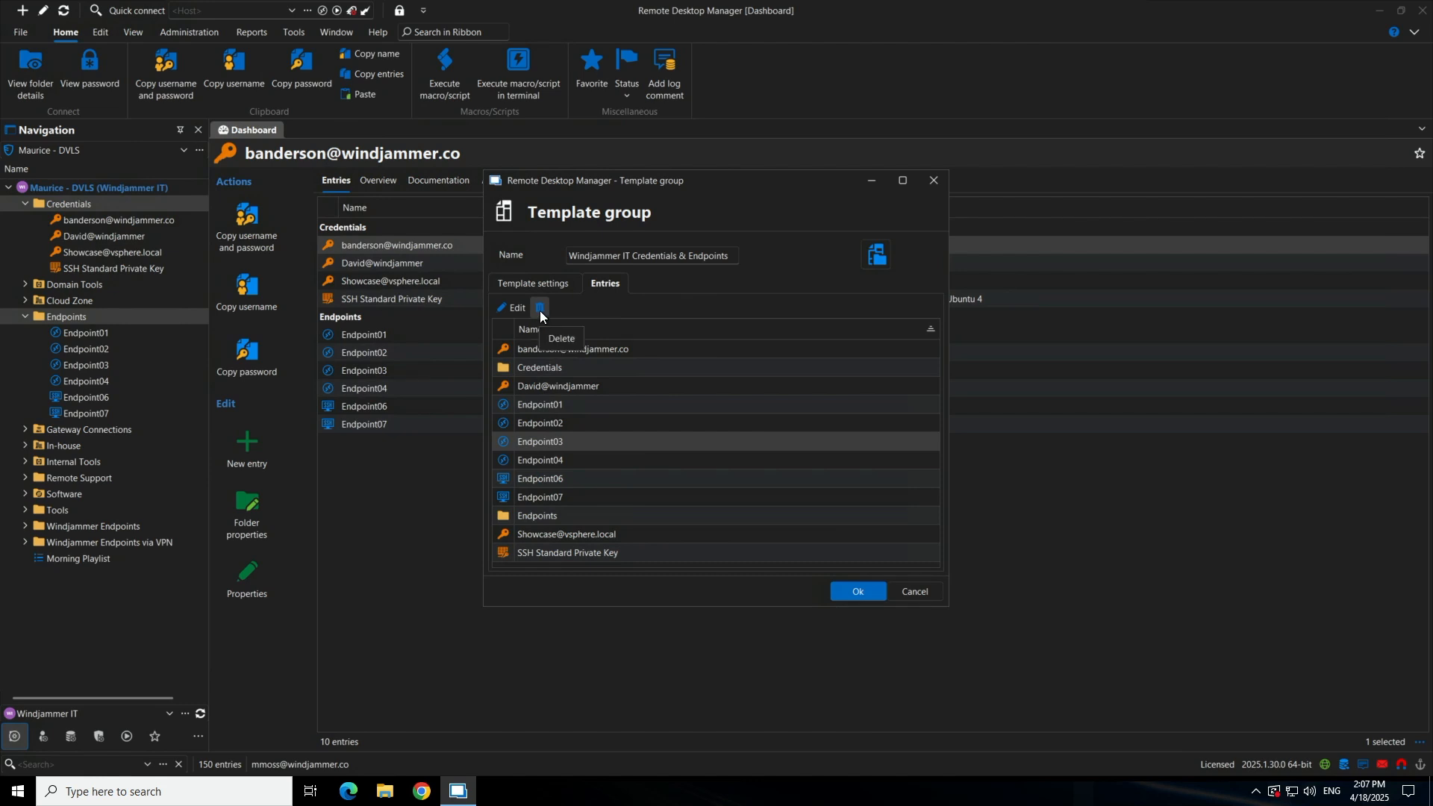
{"action": "left_click", "coordinate": [540, 308]}
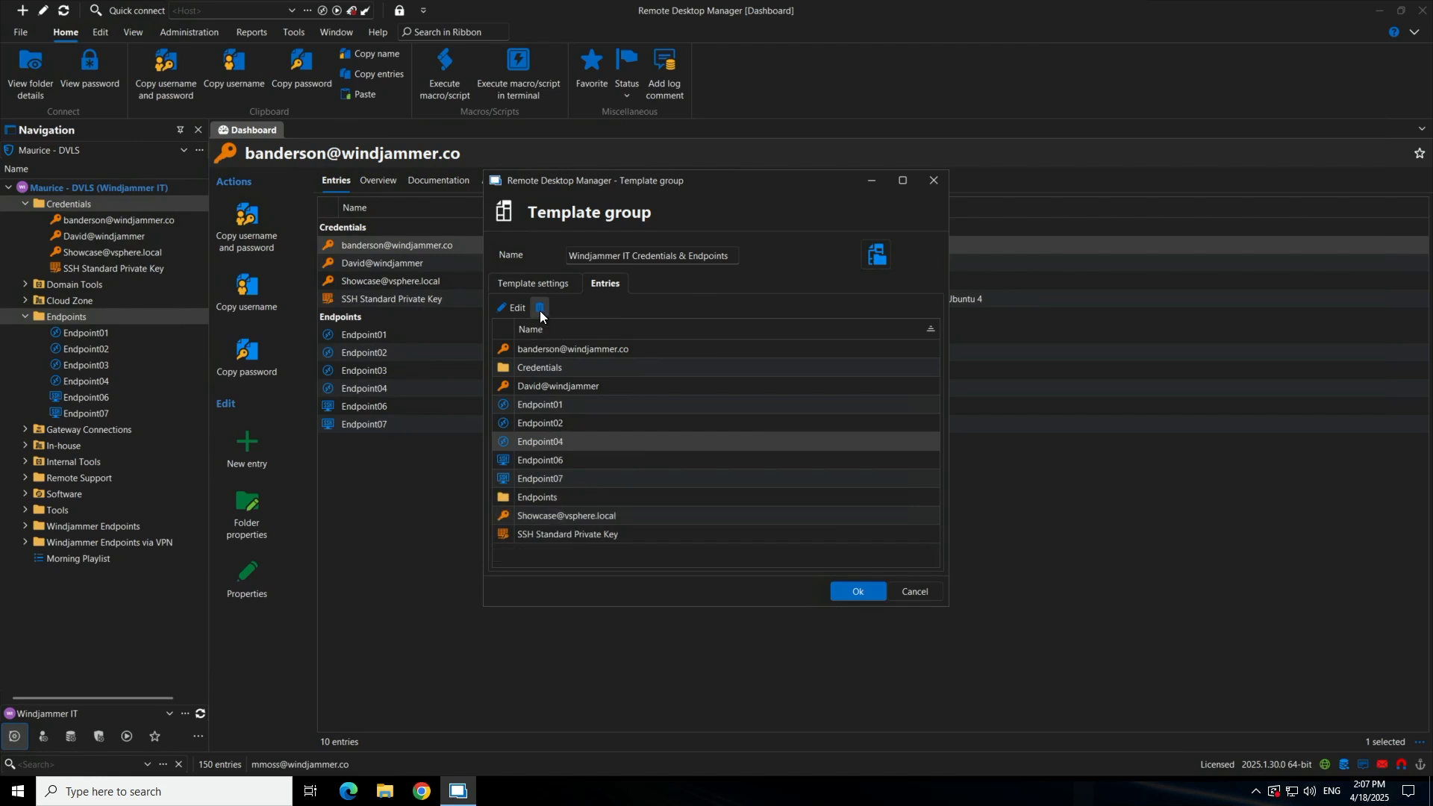
Step: Rename the template group's Endpoint02 entry to Endpoint09 and save the template group
{"action": "left_click", "coordinate": [540, 423]}
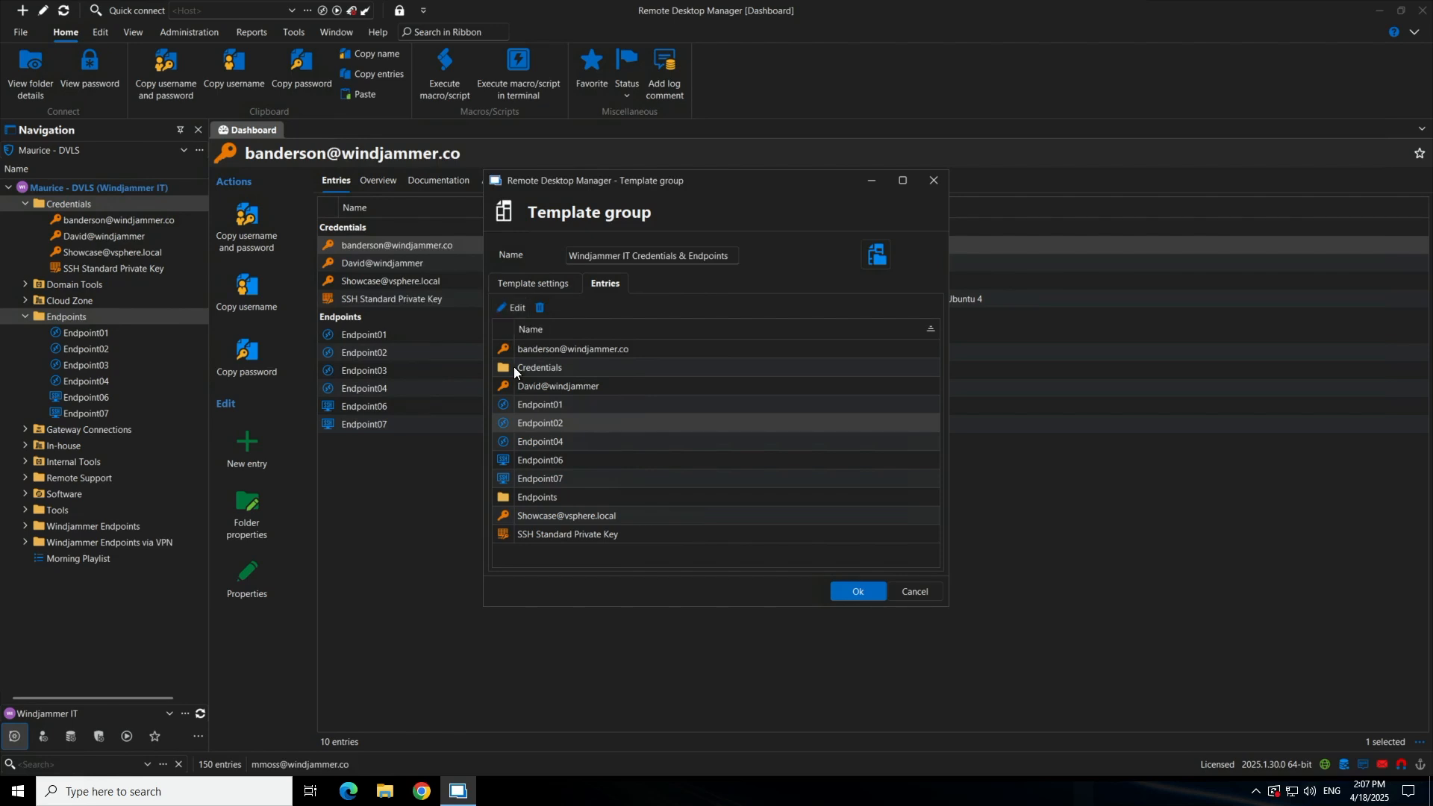
{"action": "left_click", "coordinate": [511, 311]}
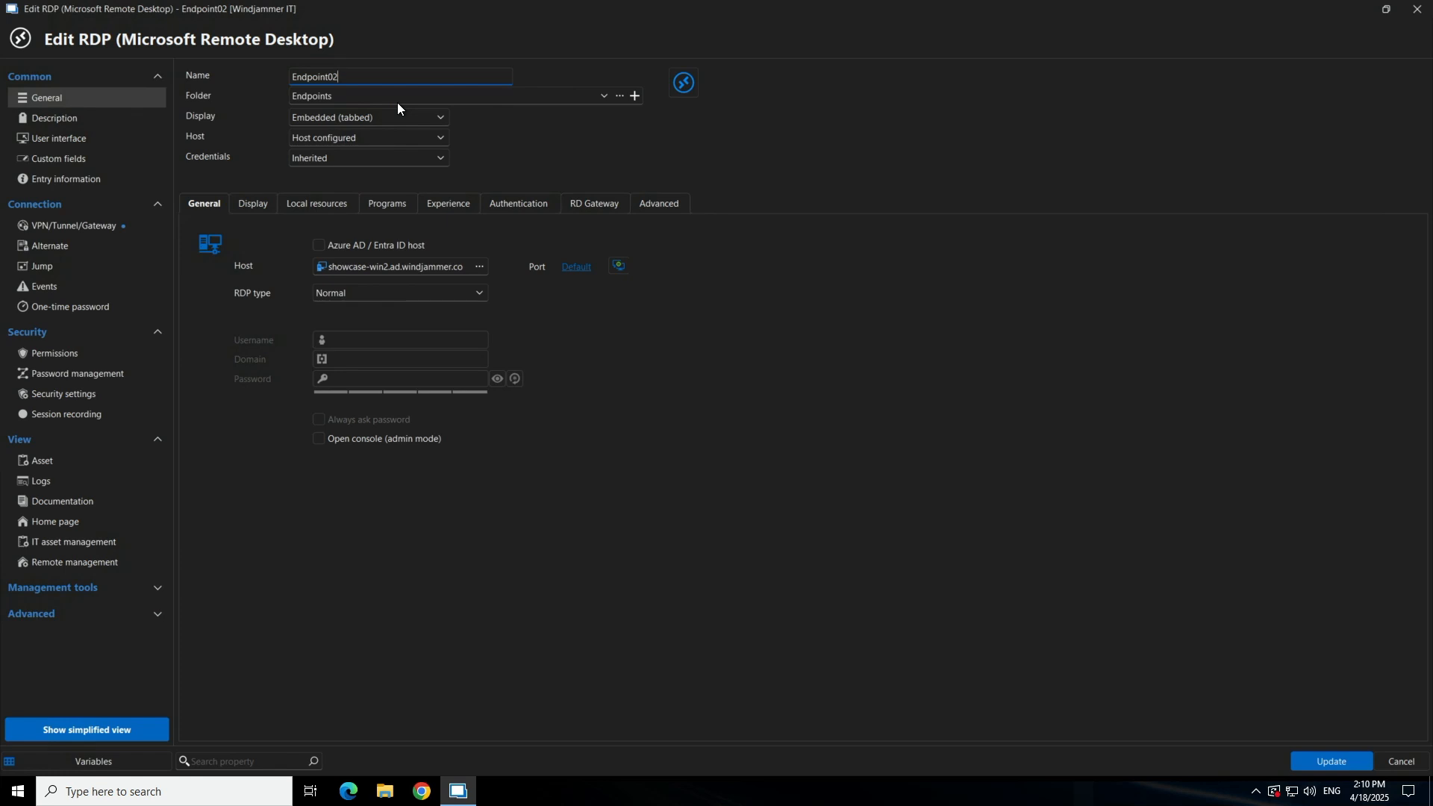
{"action": "key", "text": "BackSpace"}
{"action": "type", "text": "9"}
{"action": "left_click", "coordinate": [1337, 763]}
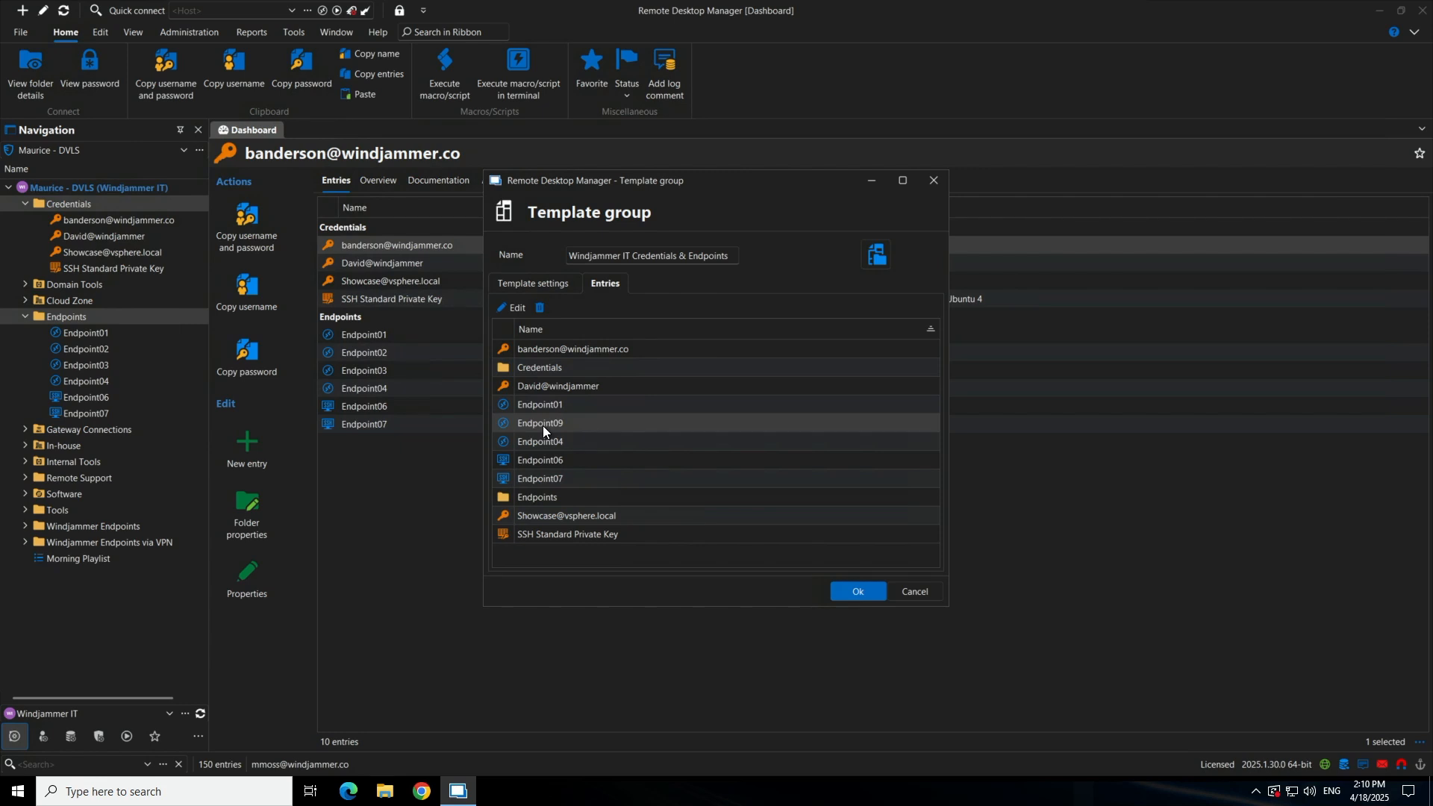
{"action": "left_click", "coordinate": [856, 591]}
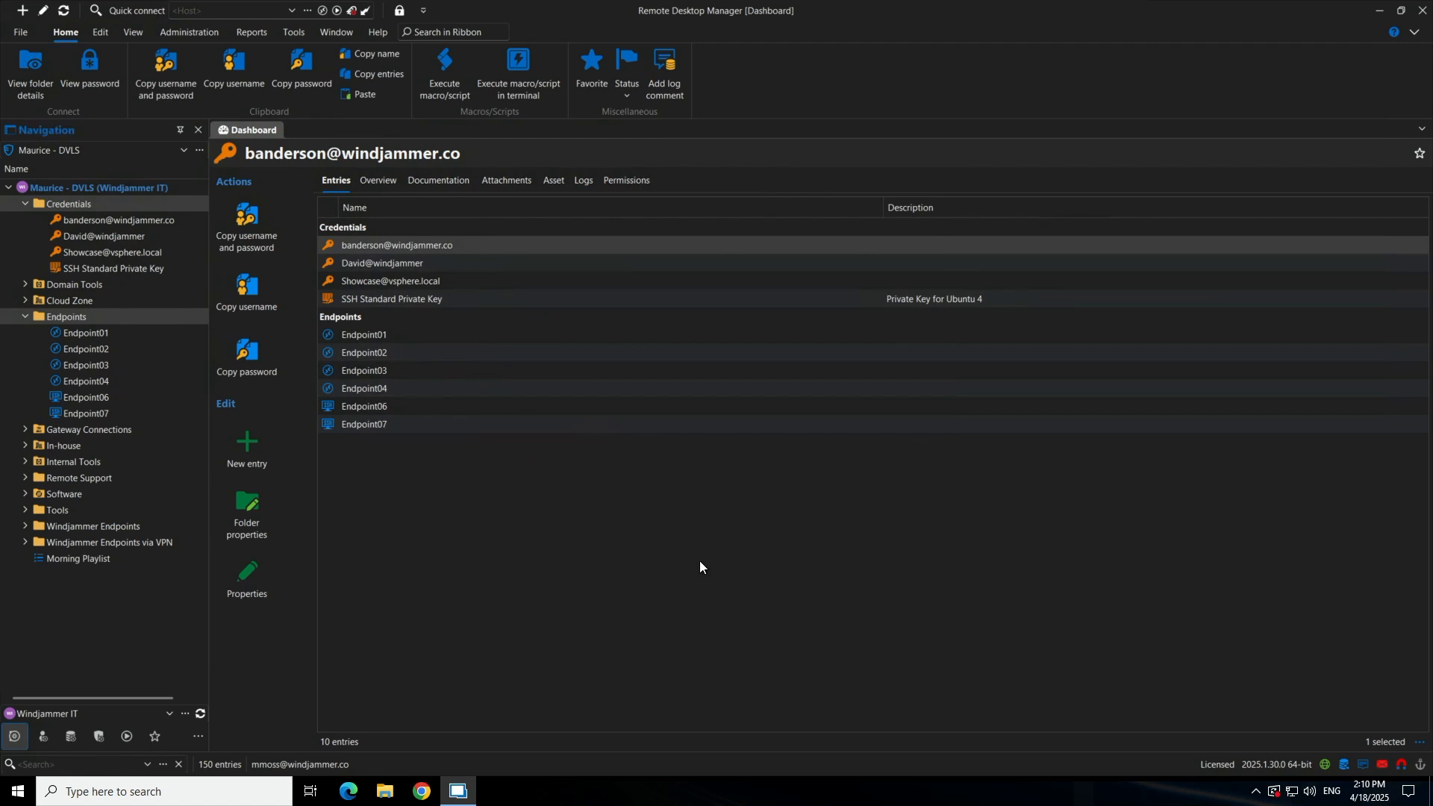
Step: Try to convert the vault's Endpoint02 entry with Endpoint Template, using the Convert with template special action
{"action": "left_click", "coordinate": [85, 349]}
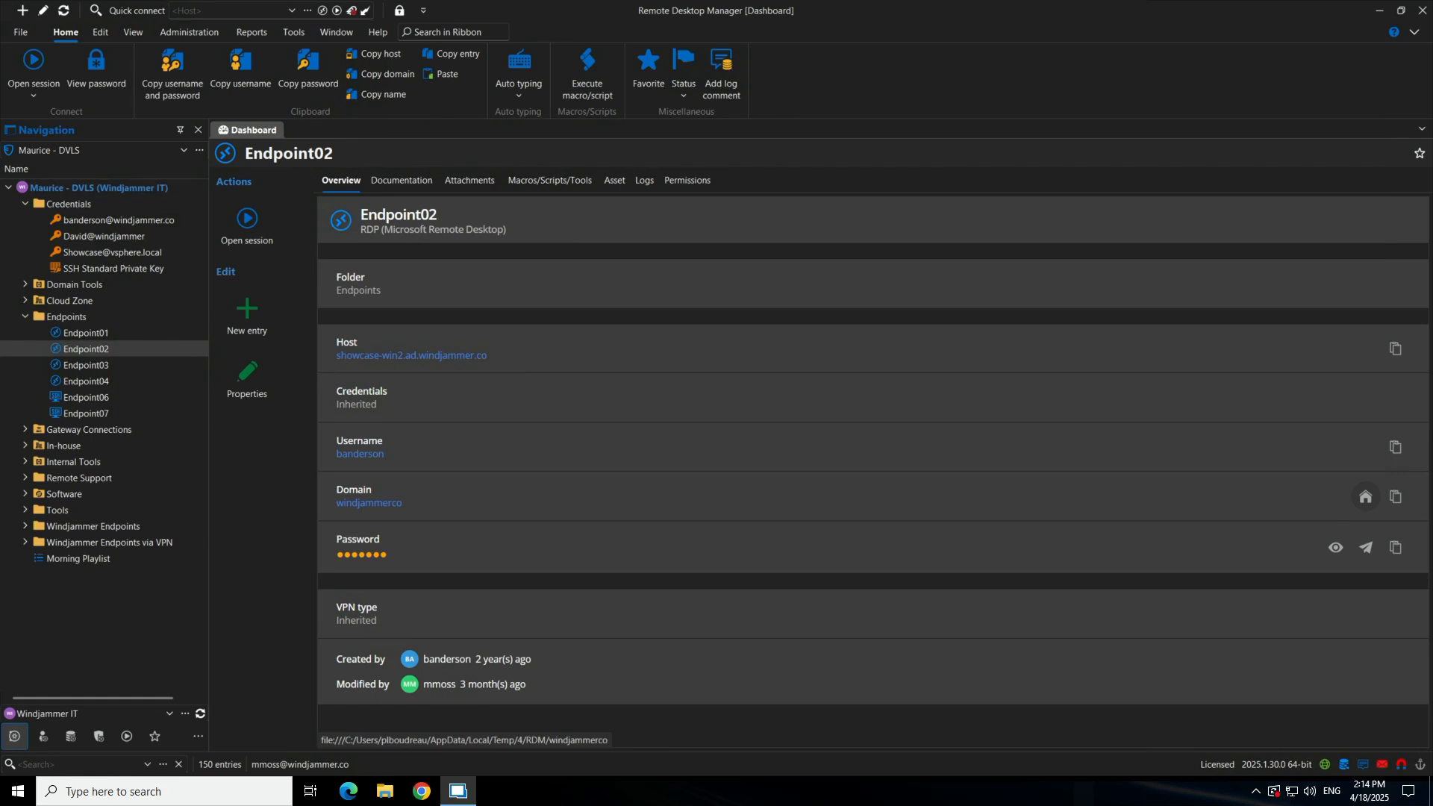
{"action": "right_click", "coordinate": [87, 352]}
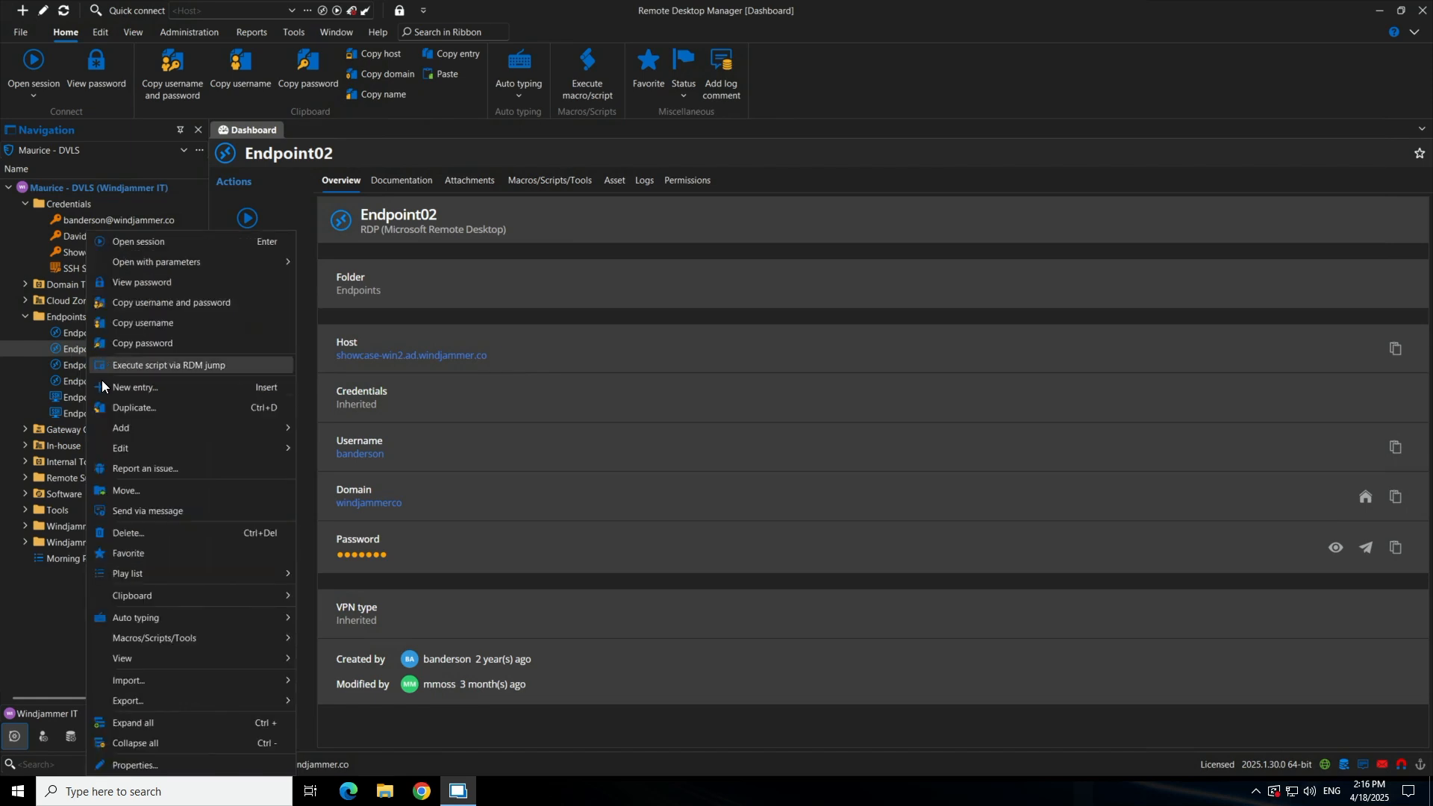
{"action": "mouse_move", "coordinate": [128, 447]}
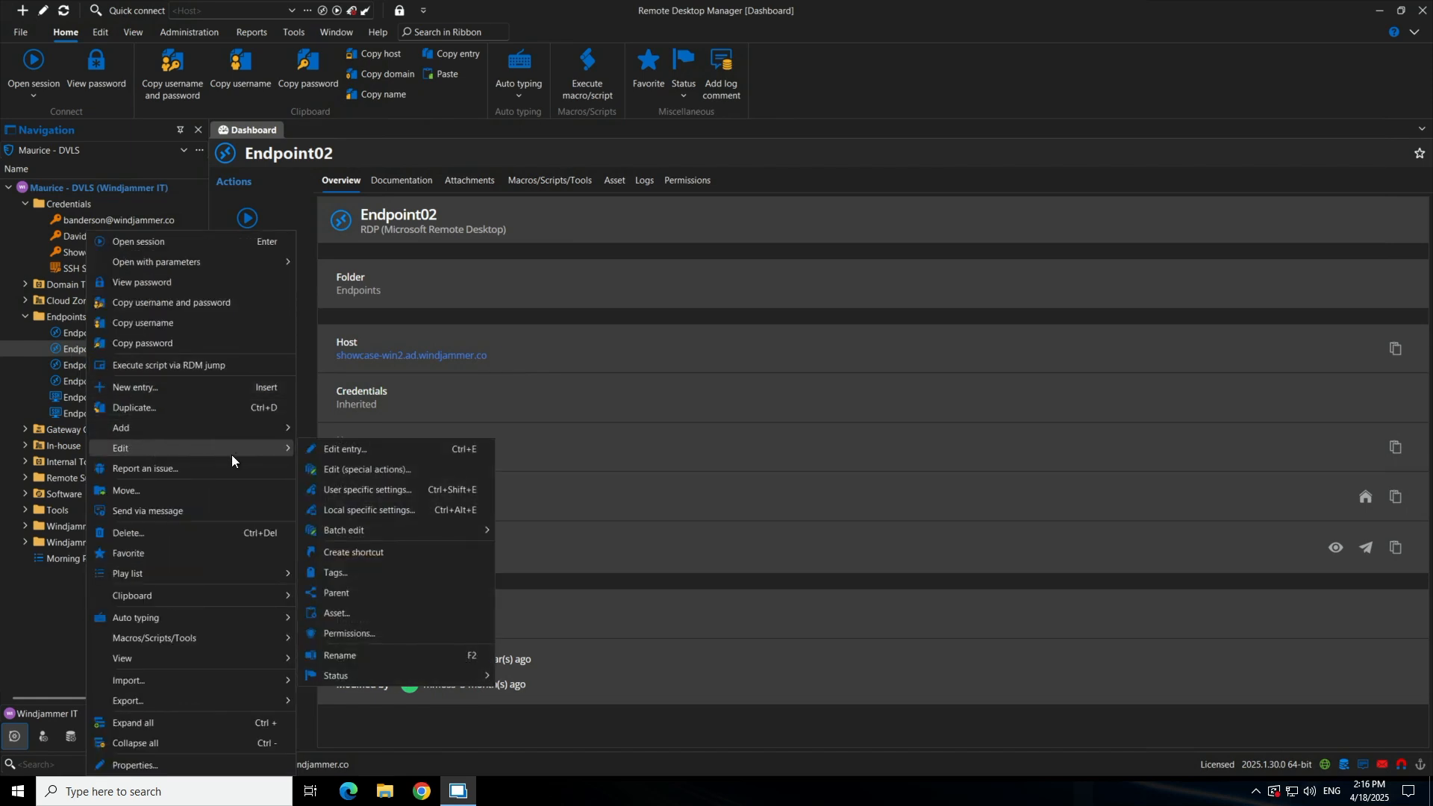
{"action": "left_click", "coordinate": [351, 471]}
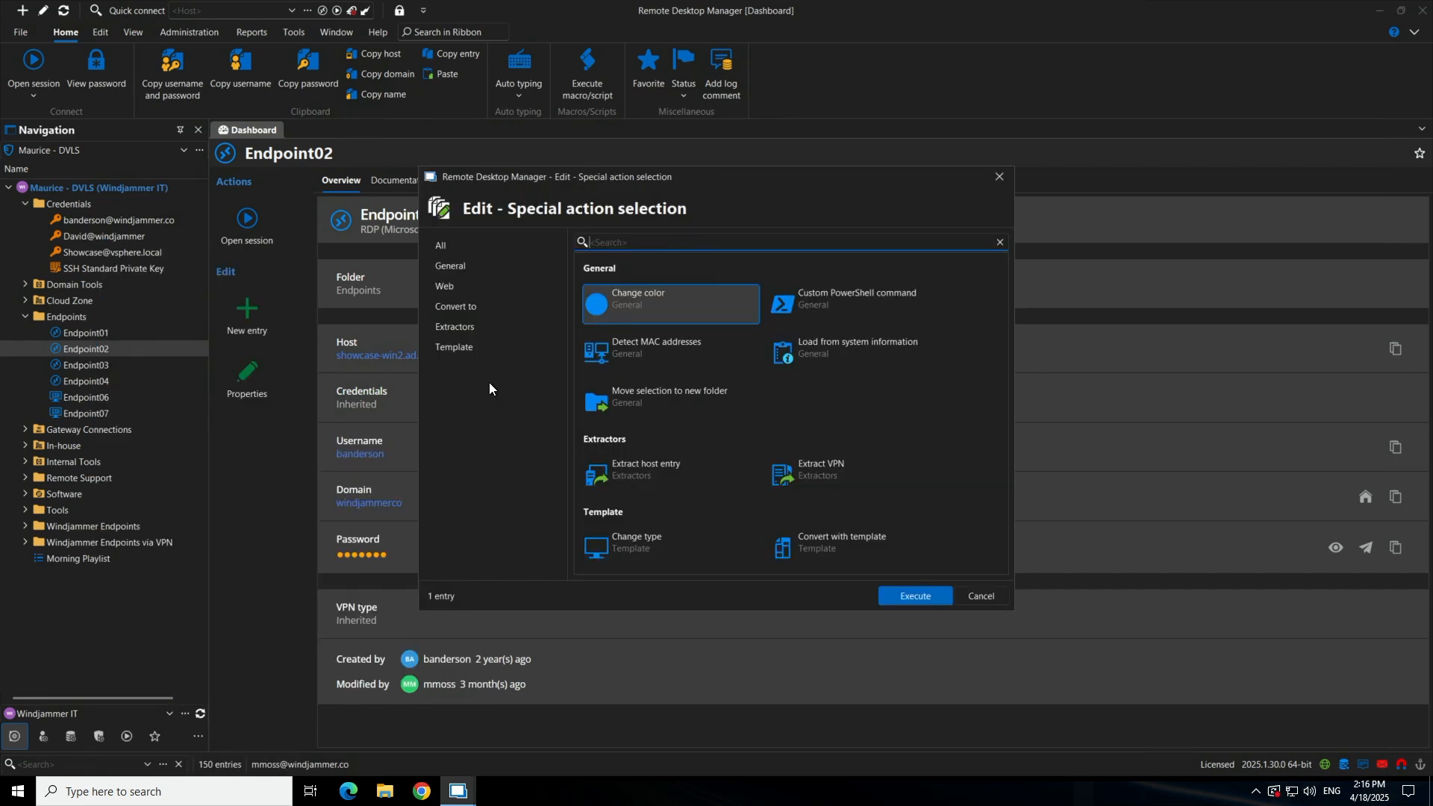
{"action": "left_click", "coordinate": [463, 348]}
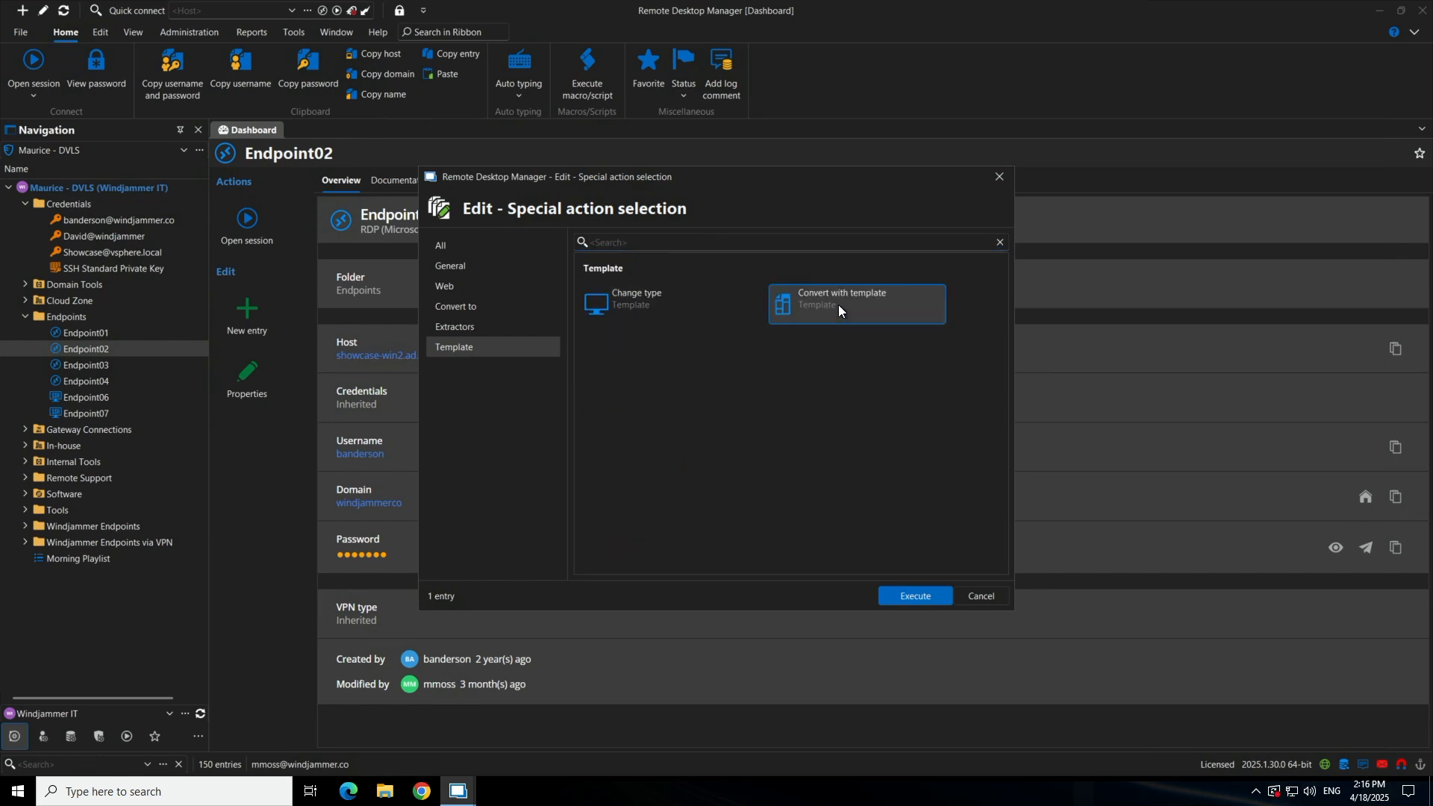
{"action": "left_click", "coordinate": [916, 596]}
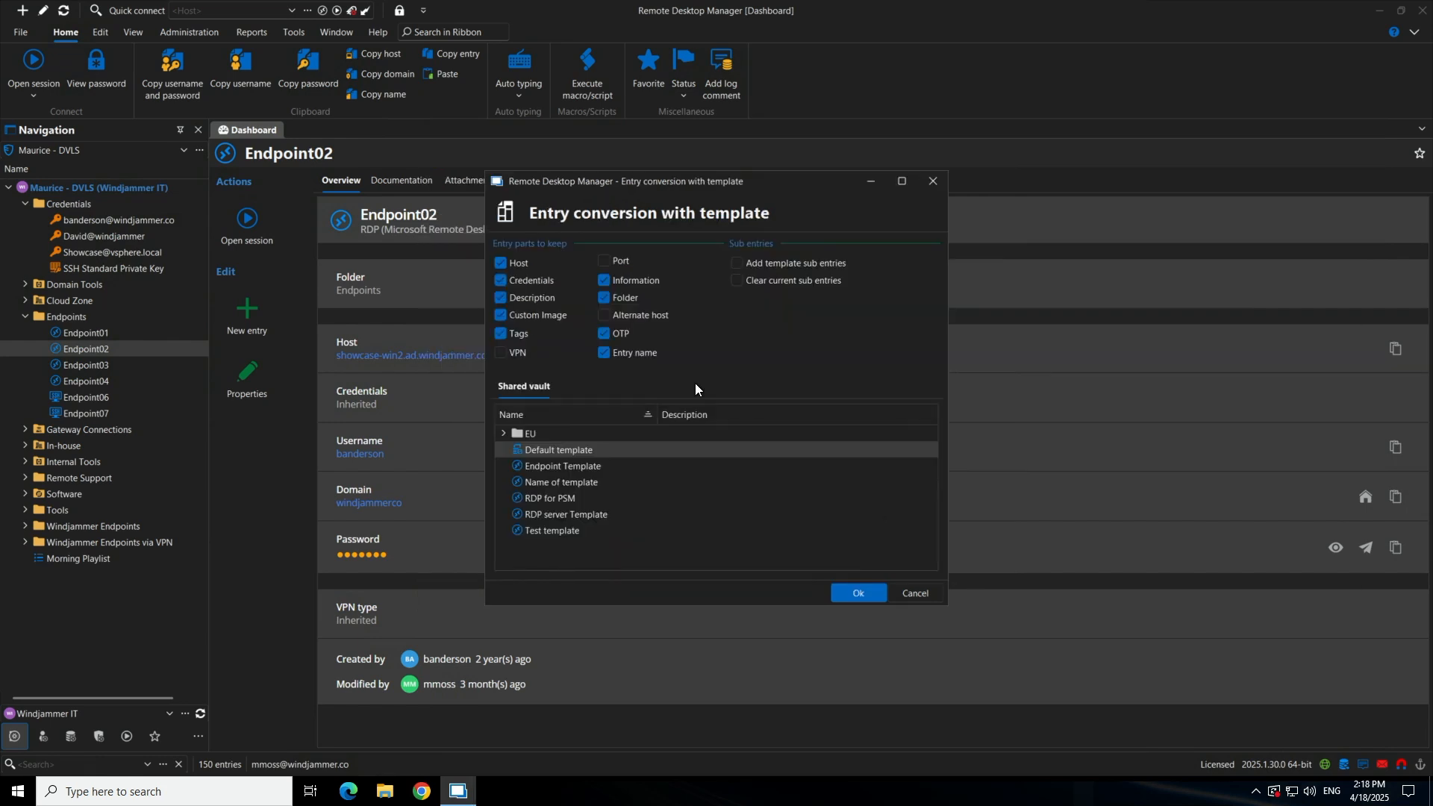
{"action": "left_click", "coordinate": [588, 467]}
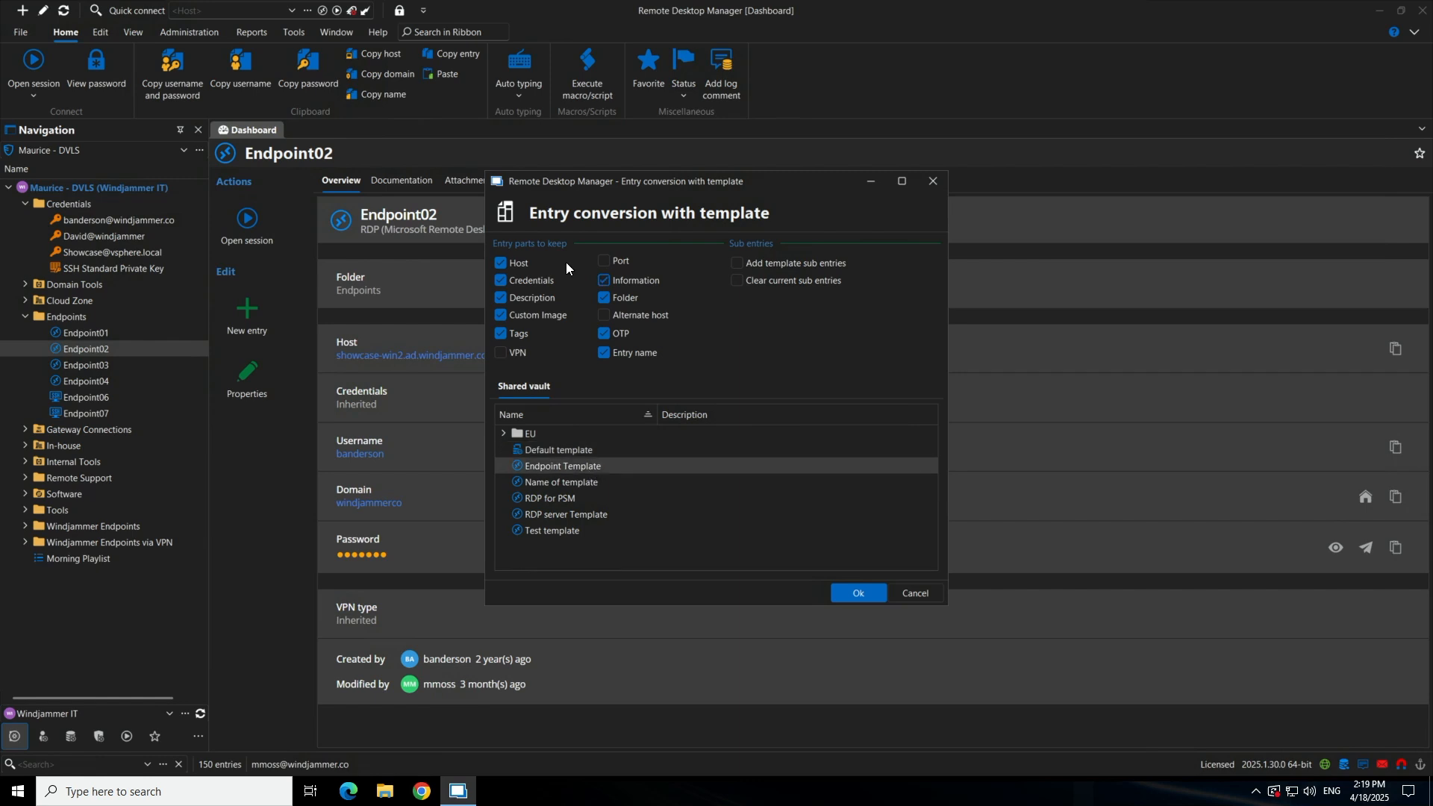
{"action": "left_click", "coordinate": [518, 268]}
{"action": "left_click", "coordinate": [739, 266]}
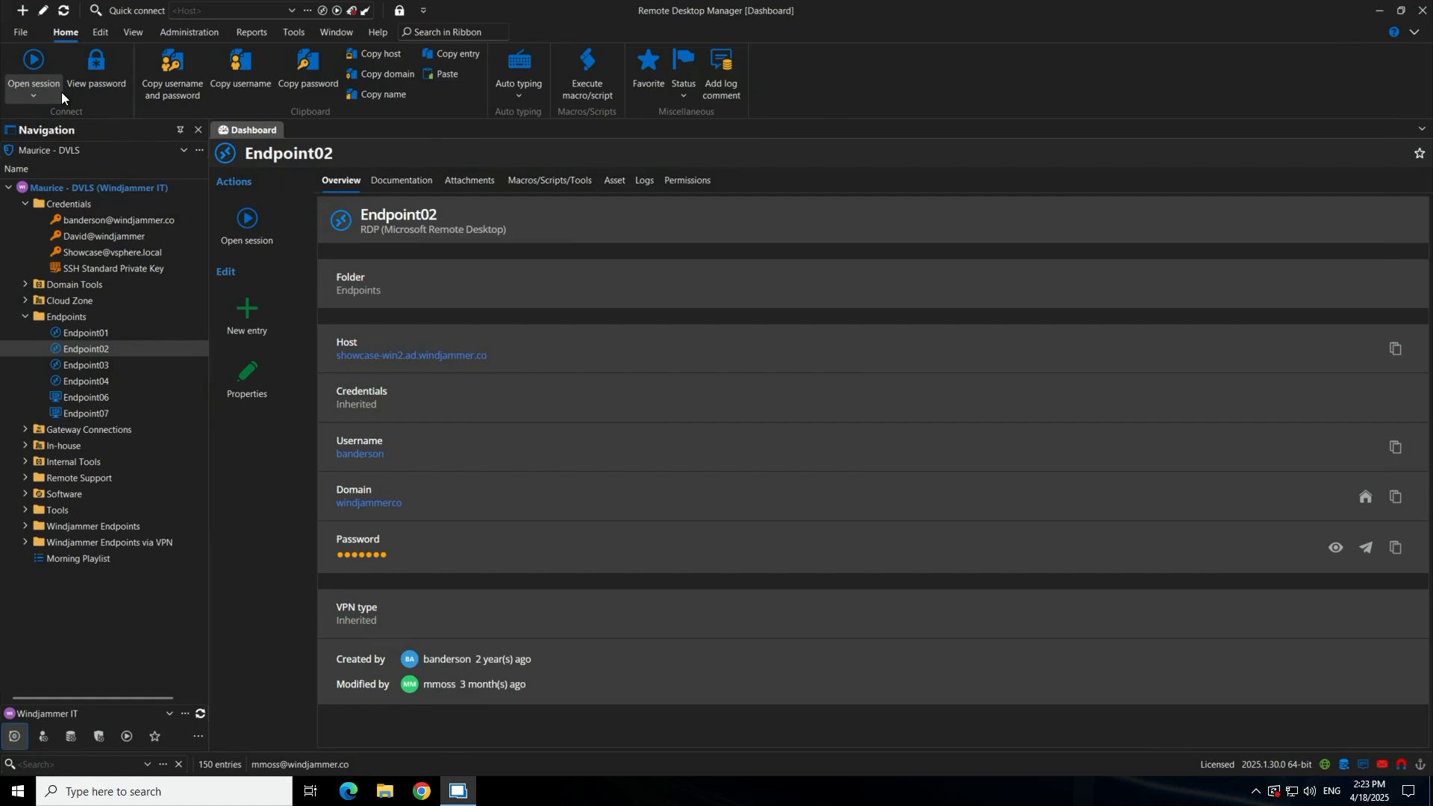
Step: Open the entry templates manager and examine the Credentials and Endpoints folders inside the Windjammer IT Credentials & Endpoints template group
{"action": "left_click", "coordinate": [20, 36]}
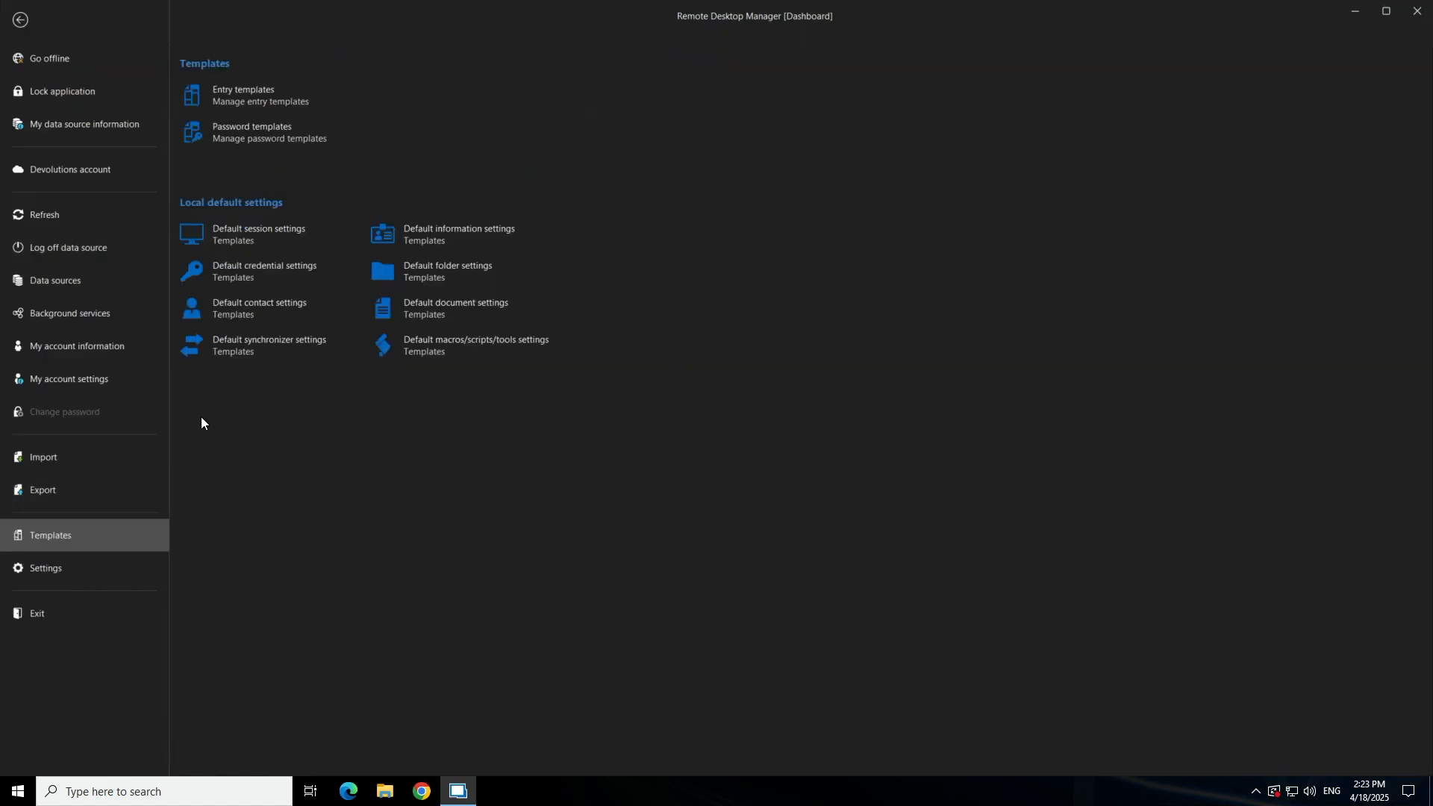
{"action": "left_click", "coordinate": [233, 96]}
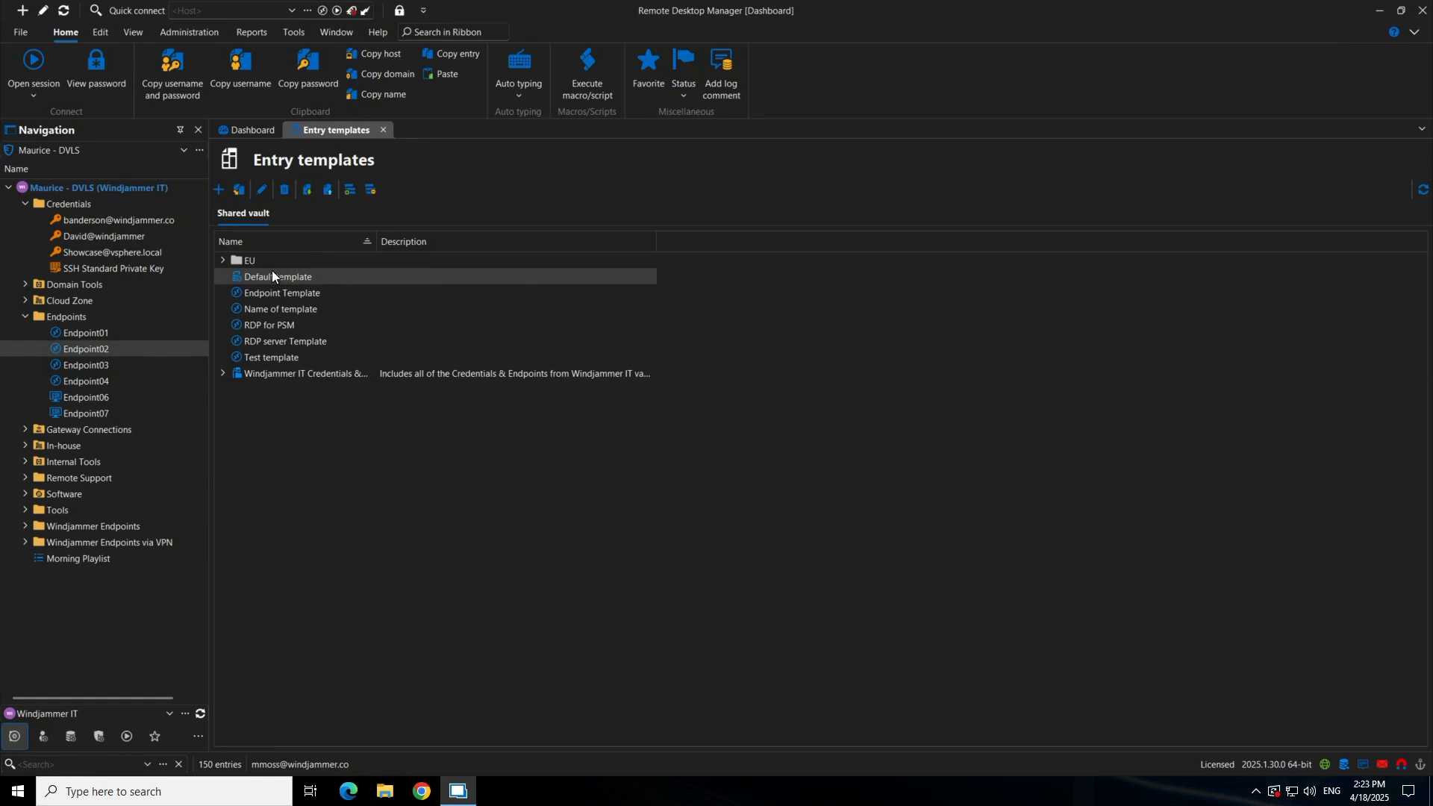
{"action": "left_click", "coordinate": [271, 377]}
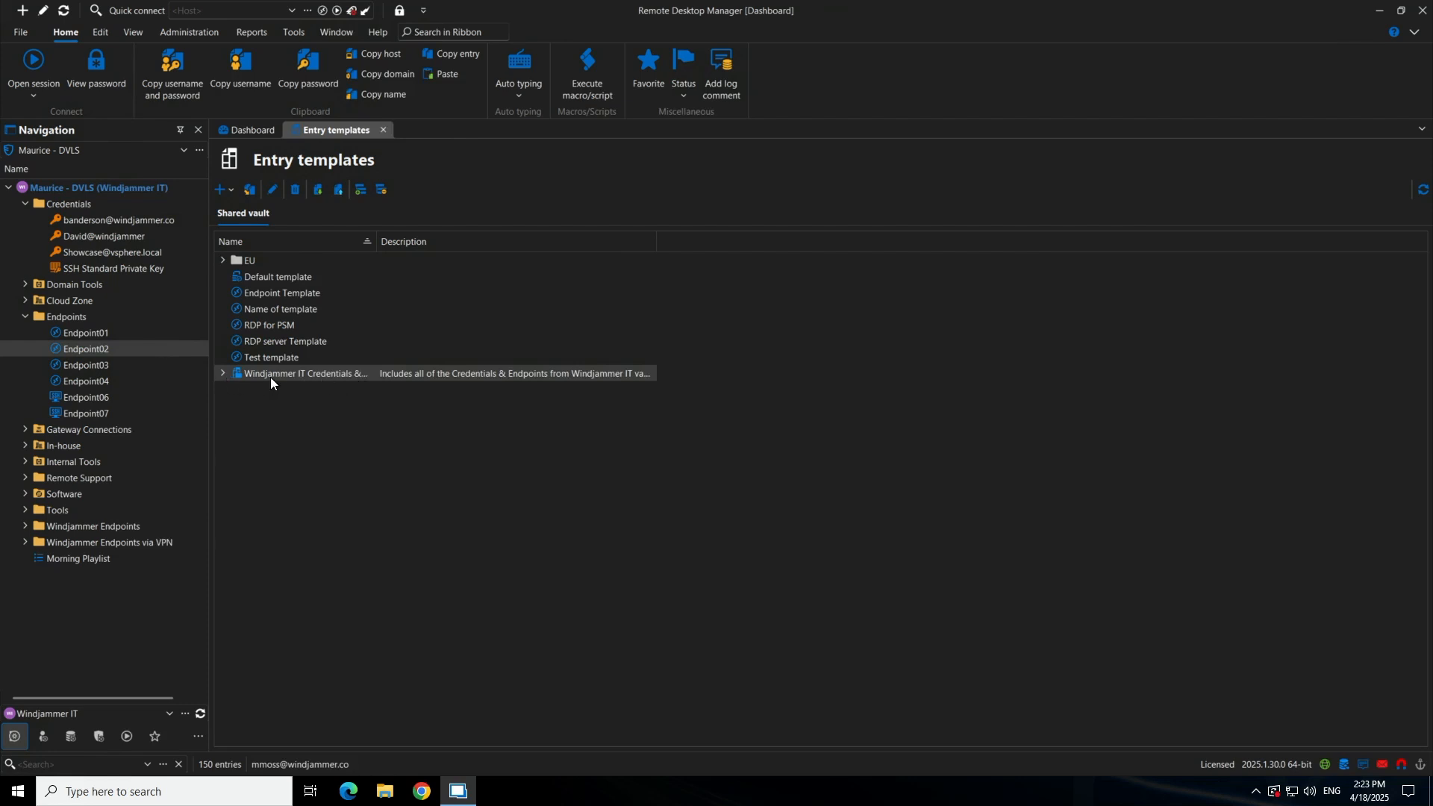
{"action": "left_click", "coordinate": [223, 374]}
{"action": "left_click", "coordinate": [240, 389]}
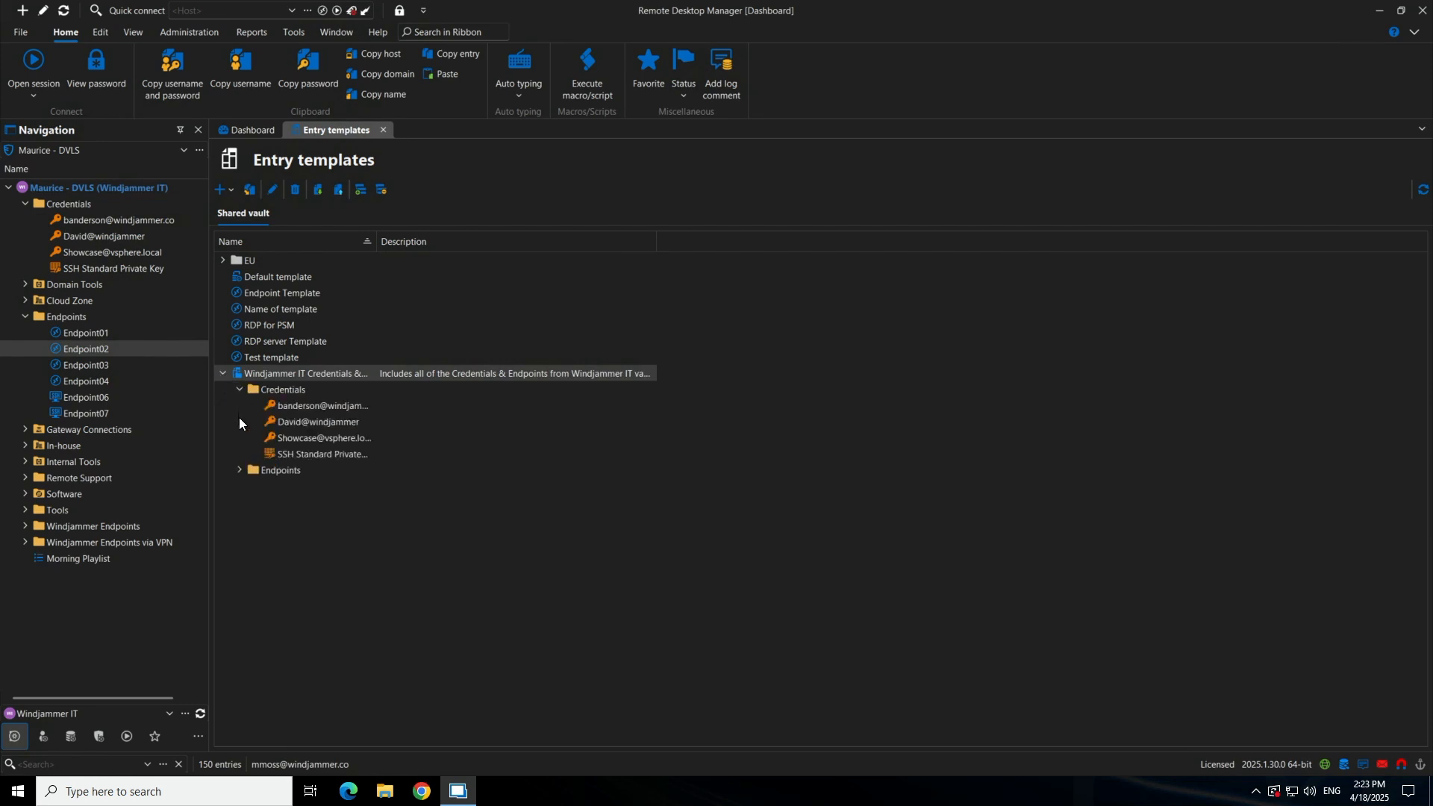
{"action": "left_click", "coordinate": [240, 470]}
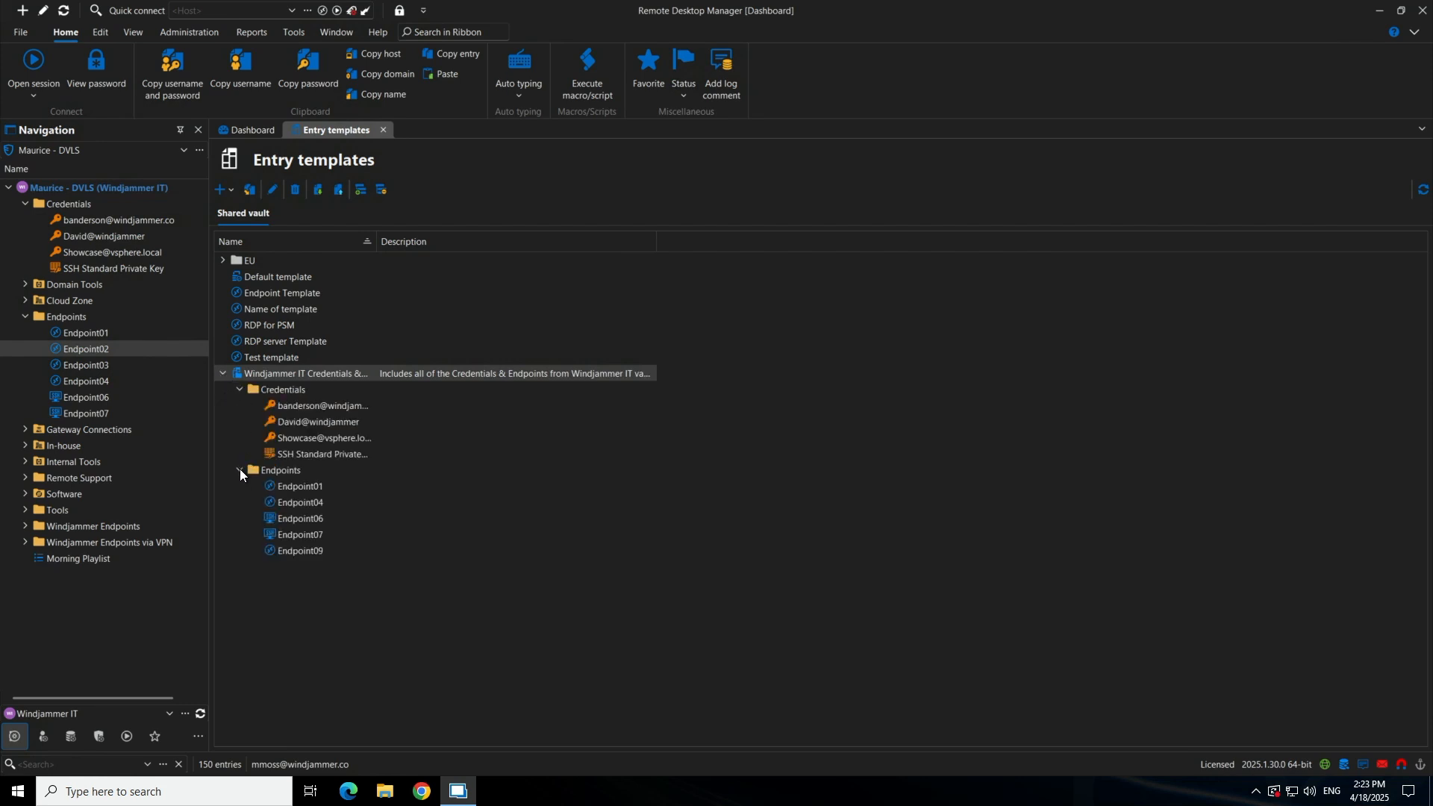